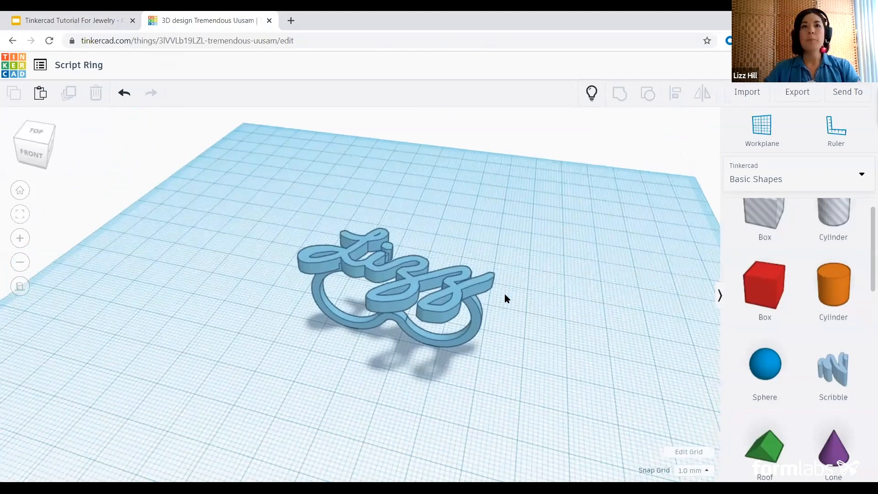
# Step: Delete the existing two-finger script name ring from the workplane
pyautogui.moveTo(456, 350); pyautogui.dragTo(401, 322, button='right')
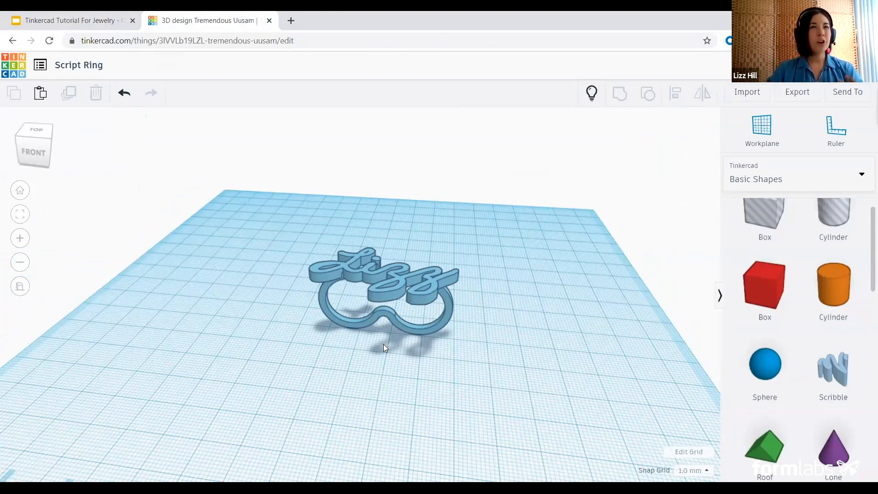
pyautogui.moveTo(475, 308); pyautogui.dragTo(418, 287, button='right')
pyautogui.moveTo(506, 283); pyautogui.dragTo(384, 286, button='right')
pyautogui.click(418, 292)
pyautogui.press('Delete')
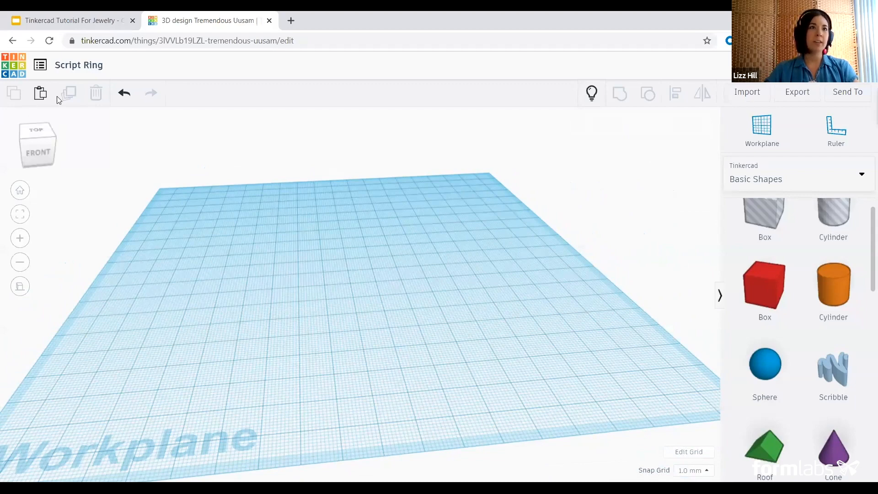
pyautogui.moveTo(535, 250); pyautogui.dragTo(464, 274, button='right')
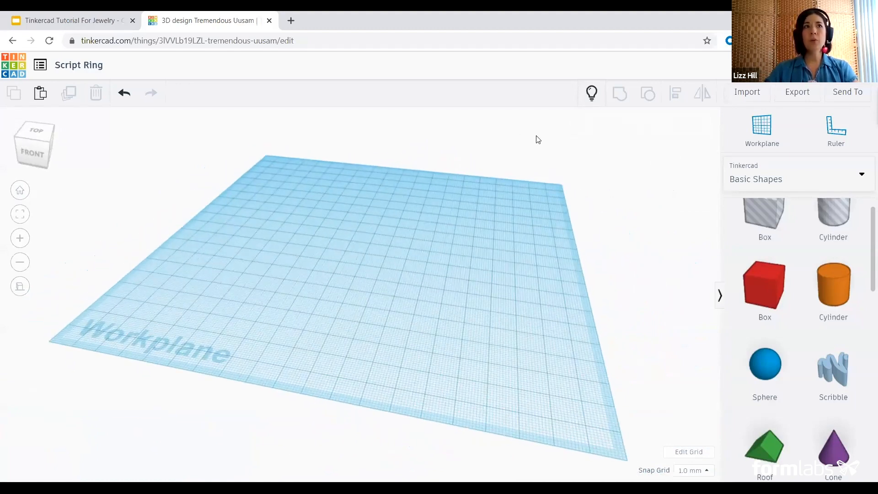
pyautogui.moveTo(371, 234); pyautogui.dragTo(429, 299, button='right')
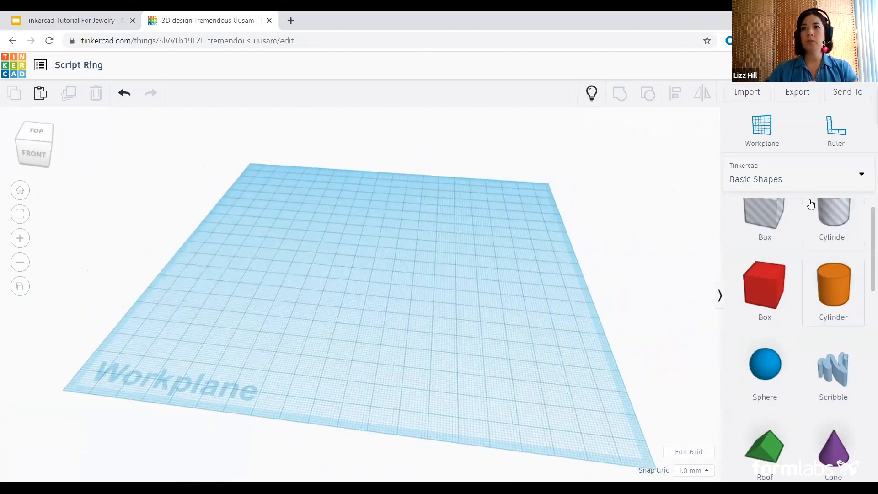
pyautogui.scroll(-3, 784, 349)
pyautogui.scroll(3, 800, 356)
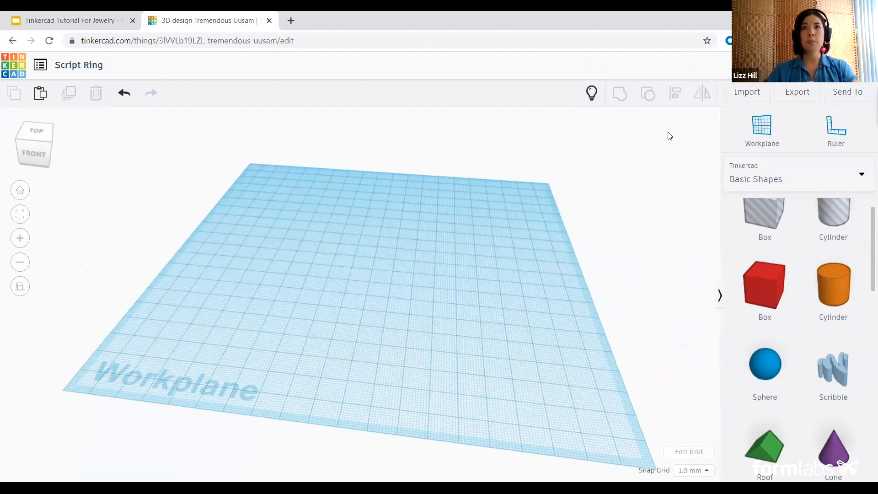
pyautogui.moveTo(434, 295); pyautogui.dragTo(442, 319, button='middle')
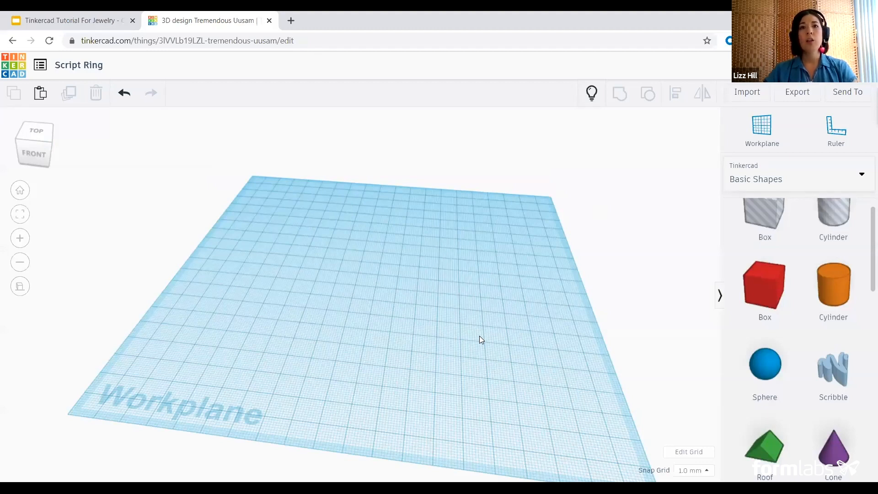
pyautogui.moveTo(465, 339); pyautogui.dragTo(521, 330, button='right')
pyautogui.moveTo(481, 282); pyautogui.dragTo(526, 238, button='right')
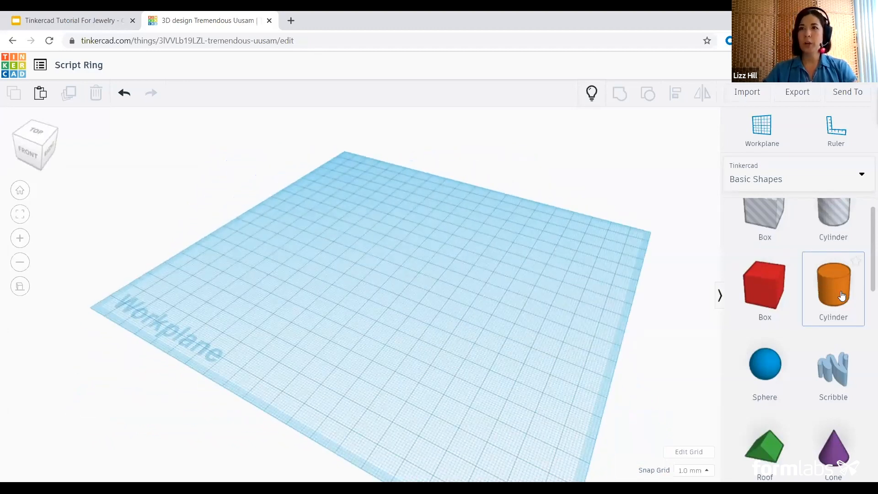
# Step: Place a solid cylinder near the middle of the workplane and set its sides to 64
pyautogui.moveTo(841, 297); pyautogui.dragTo(373, 283)
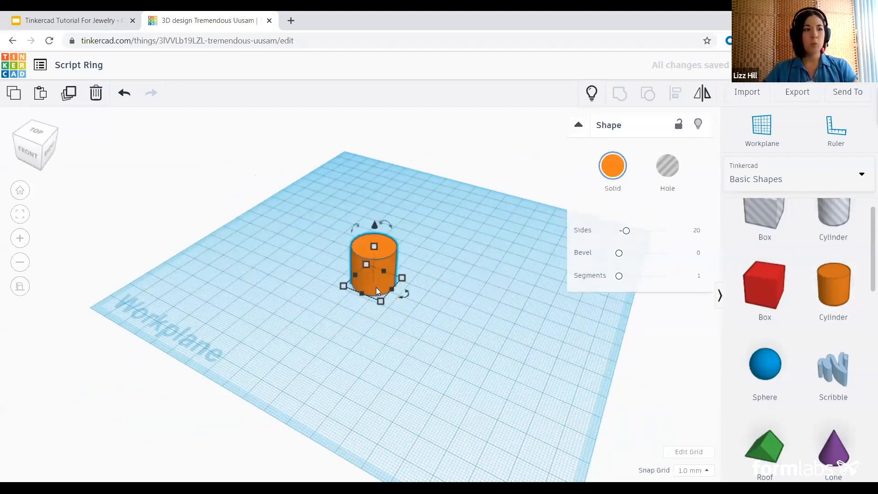
pyautogui.scroll(3, 413, 260)
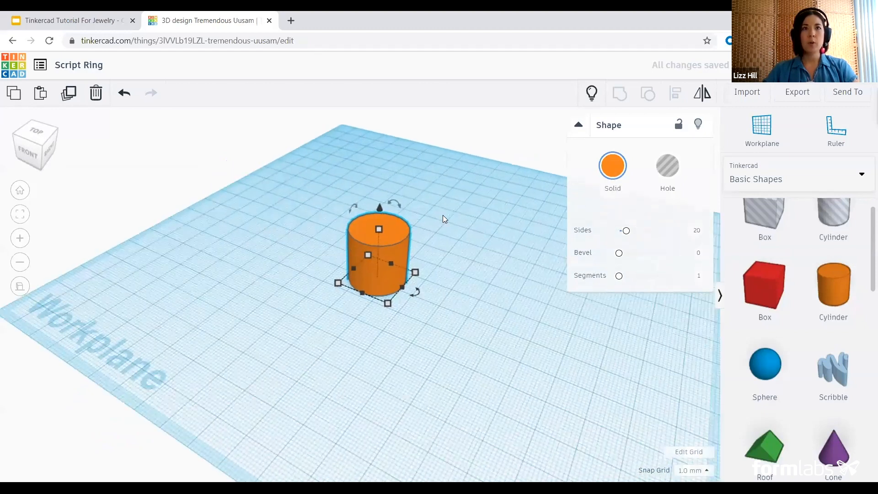
pyautogui.moveTo(411, 269); pyautogui.dragTo(406, 283, button='middle')
pyautogui.moveTo(452, 296); pyautogui.dragTo(370, 282, button='right')
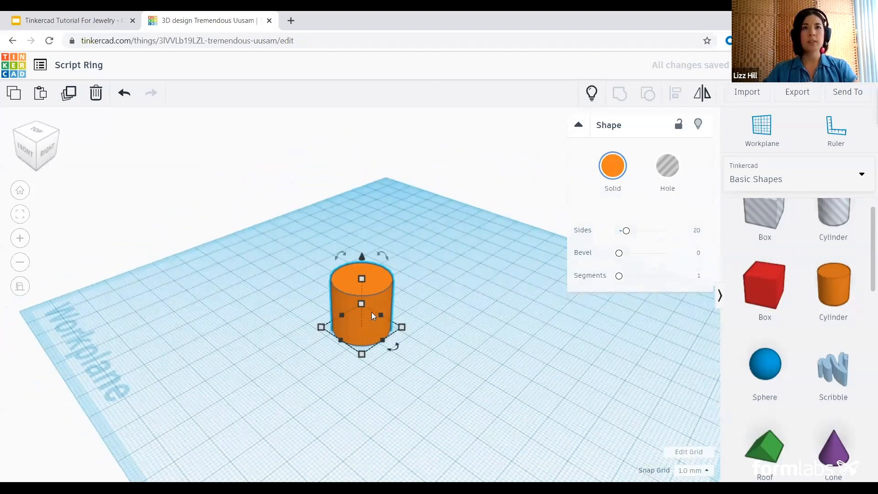
pyautogui.scroll(2, 371, 285)
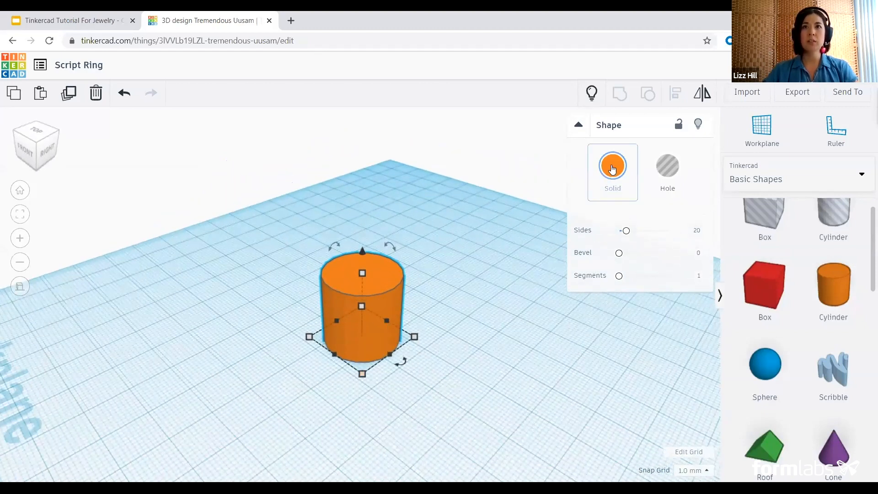
pyautogui.moveTo(627, 232); pyautogui.dragTo(688, 233)
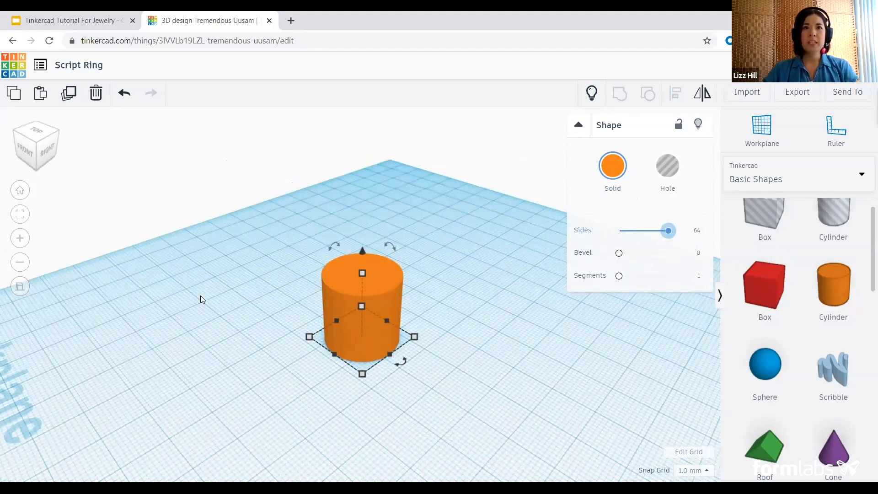
# Step: Rotate the cylinder 90° onto its side so that one round face points to the front
pyautogui.scroll(1, 336, 281)
pyautogui.scroll(1, 336, 281)
pyautogui.moveTo(316, 222); pyautogui.dragTo(306, 163)
pyautogui.click(313, 157)
pyautogui.write('90')
pyautogui.press('Return')
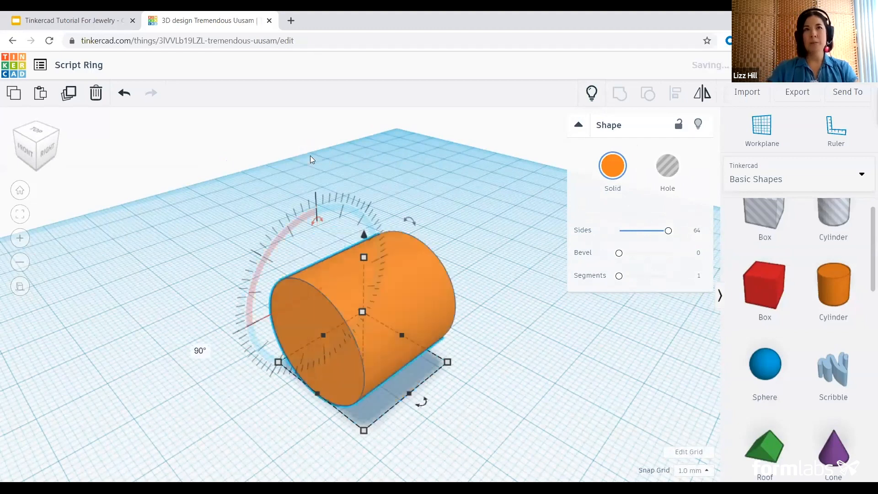
pyautogui.click(489, 366)
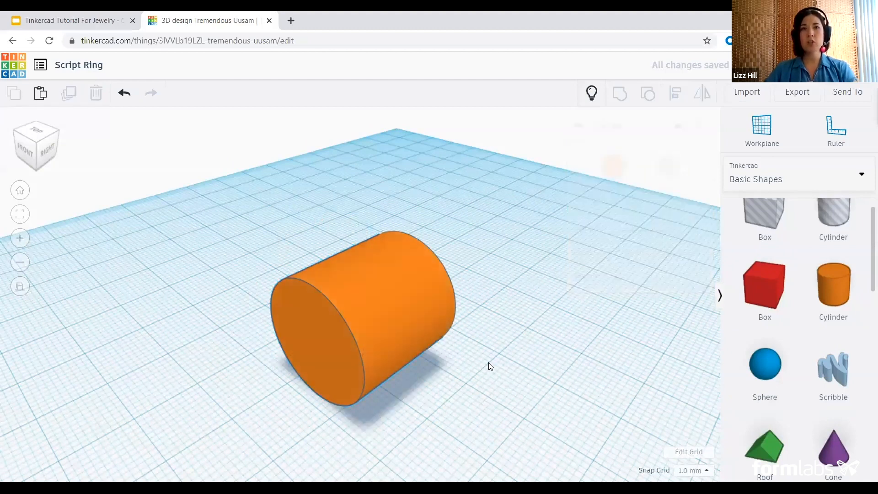
# Step: Set both the width and the height of the cylinder's round face to 16.5 mm
pyautogui.scroll(-3, 466, 314)
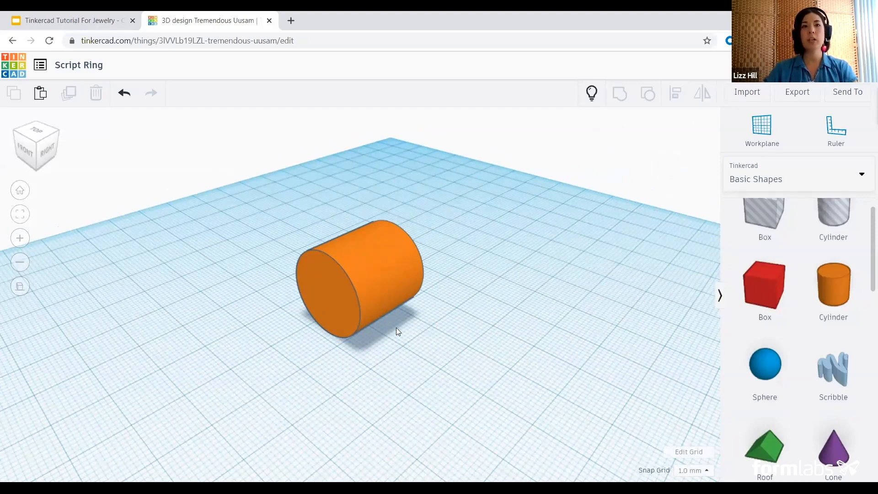
pyautogui.scroll(4, 384, 256)
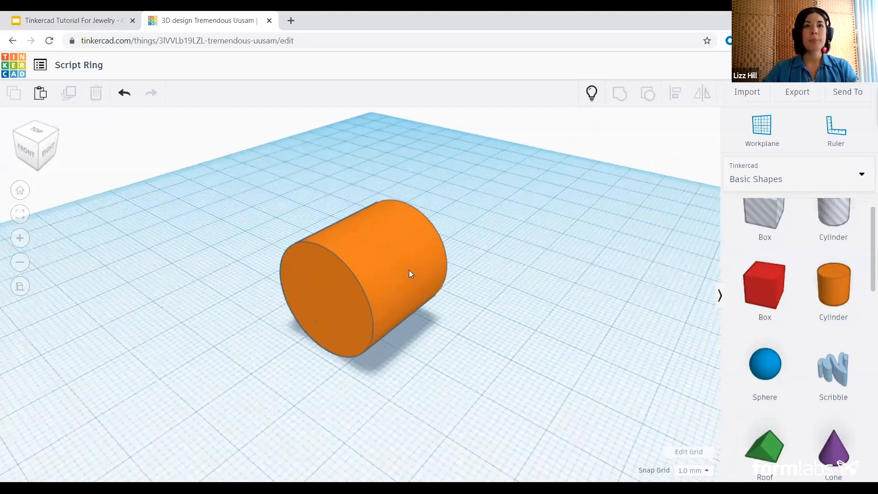
pyautogui.click(408, 270)
pyautogui.moveTo(397, 329); pyautogui.dragTo(322, 325, button='right')
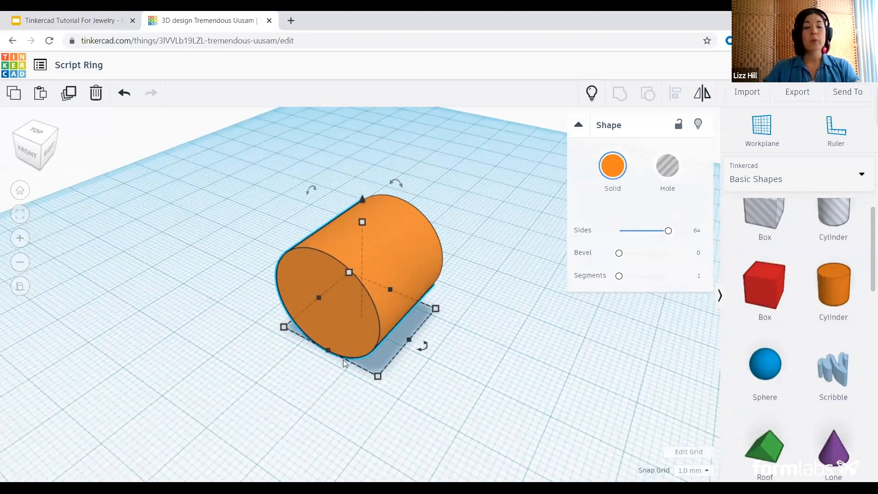
pyautogui.moveTo(378, 378)
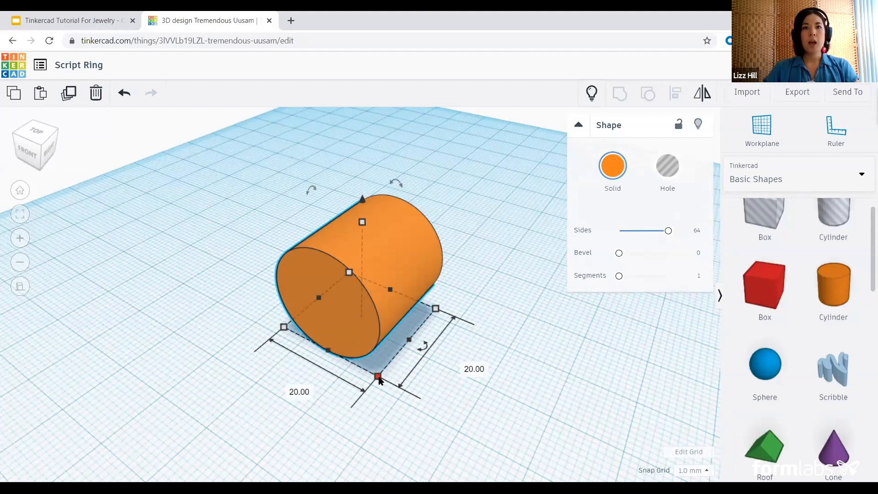
pyautogui.click(299, 387)
pyautogui.write('16.5')
pyautogui.press('Return')
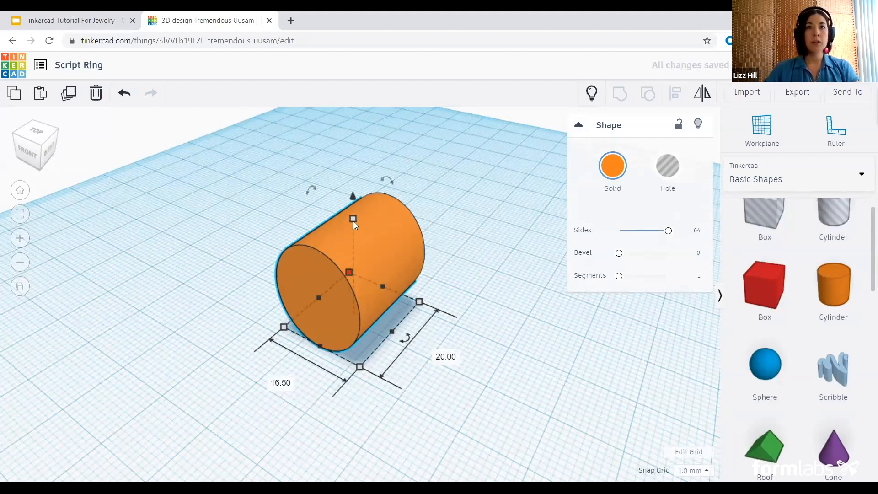
pyautogui.click(411, 271)
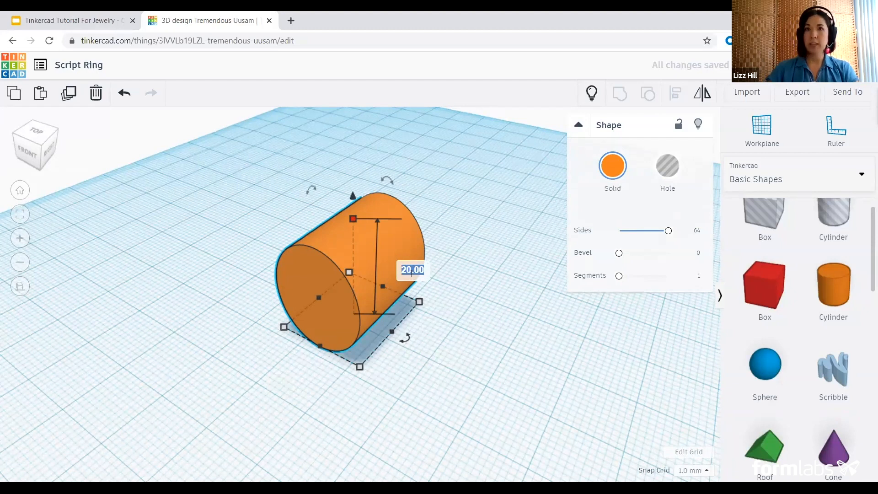
pyautogui.write('16.5')
pyautogui.press('Return')
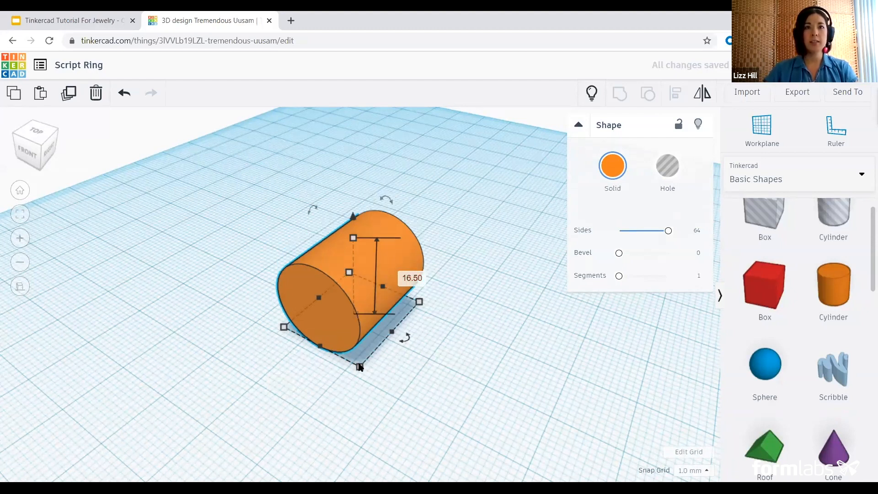
# Step: Set the cylinder's depth along its axis to 2 mm to make it a thin upright disc
pyautogui.moveTo(361, 370)
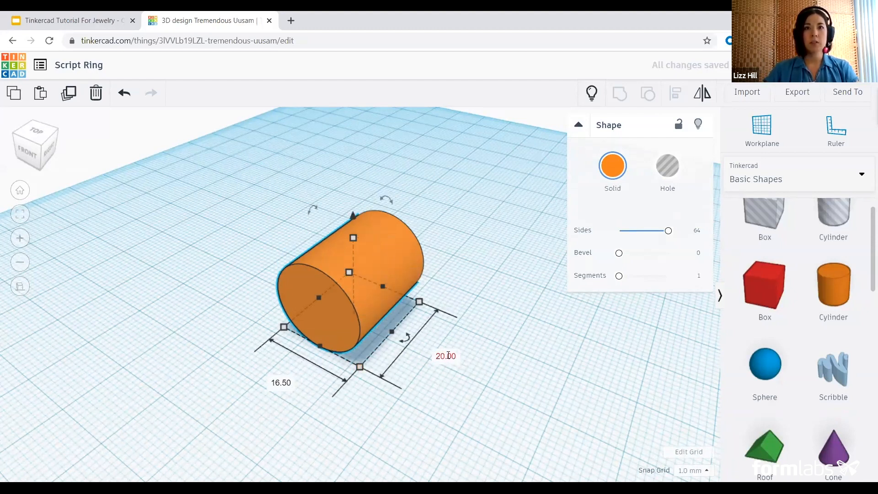
pyautogui.click(447, 356)
pyautogui.write('2')
pyautogui.press('Return')
pyautogui.click(497, 271)
pyautogui.moveTo(497, 270); pyautogui.dragTo(359, 240, button='right')
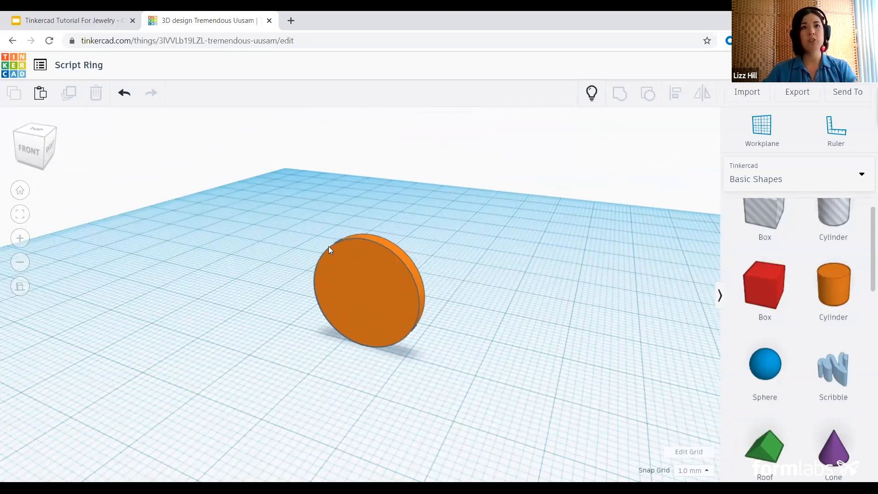
# Step: Copy the thin disc and paste a second one in front of it
pyautogui.click(382, 276)
pyautogui.scroll(-2, 460, 307)
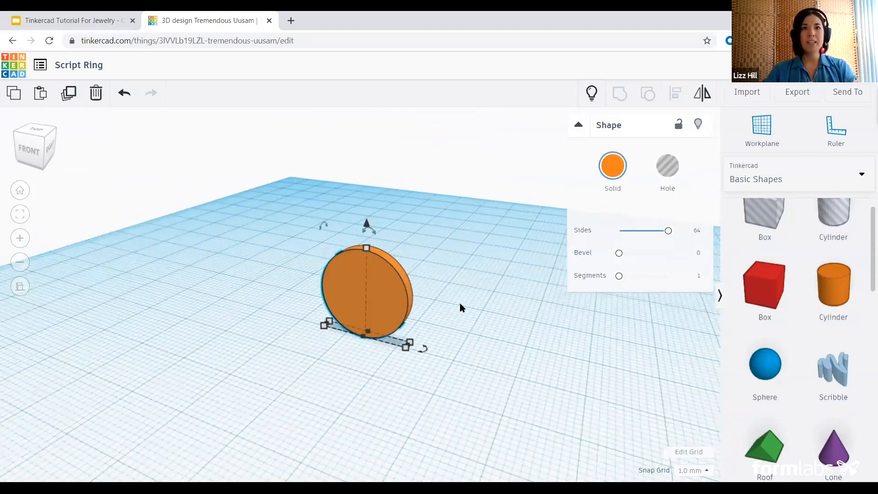
pyautogui.click(194, 131)
pyautogui.click(392, 282)
pyautogui.click(349, 329)
pyautogui.hotkey('ctrl', 'v')
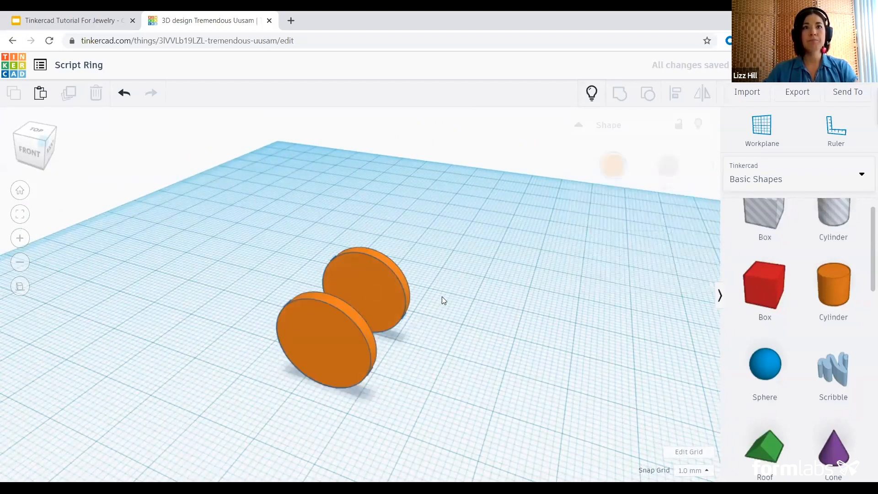
# Step: Set the front disc's width and height to 20.5 mm, keeping its 2 mm thickness
pyautogui.click(325, 306)
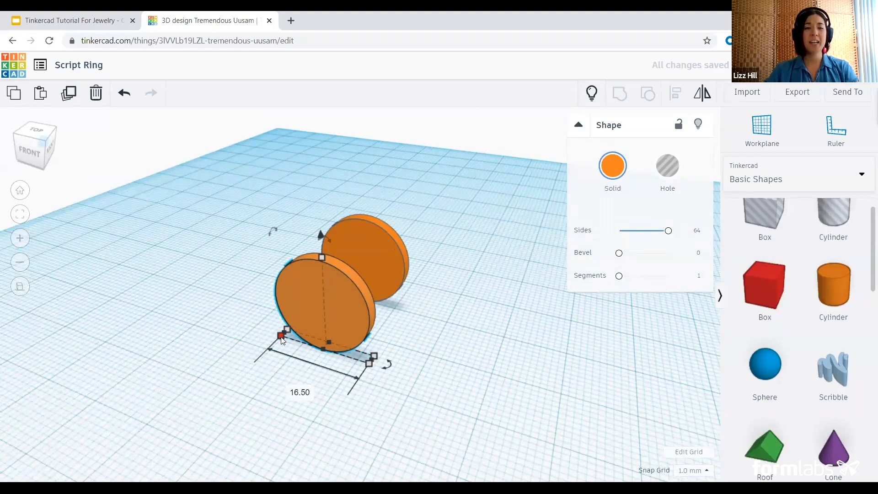
pyautogui.click(291, 388)
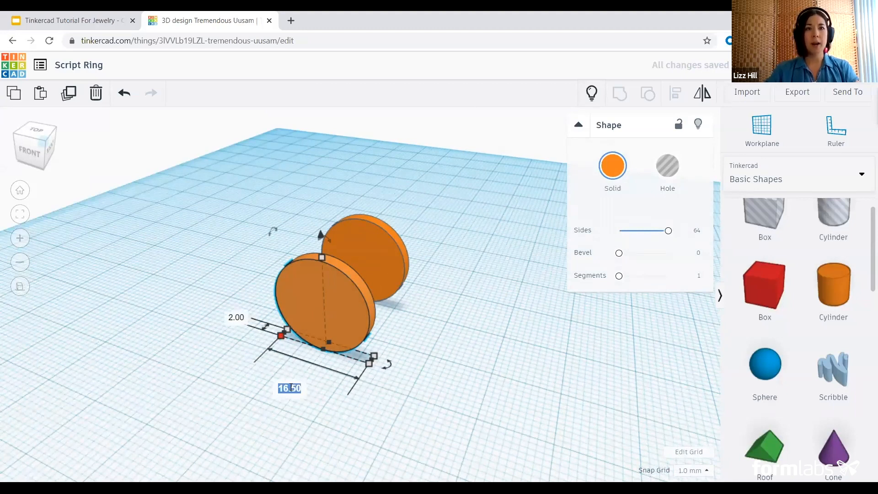
pyautogui.write('20.5')
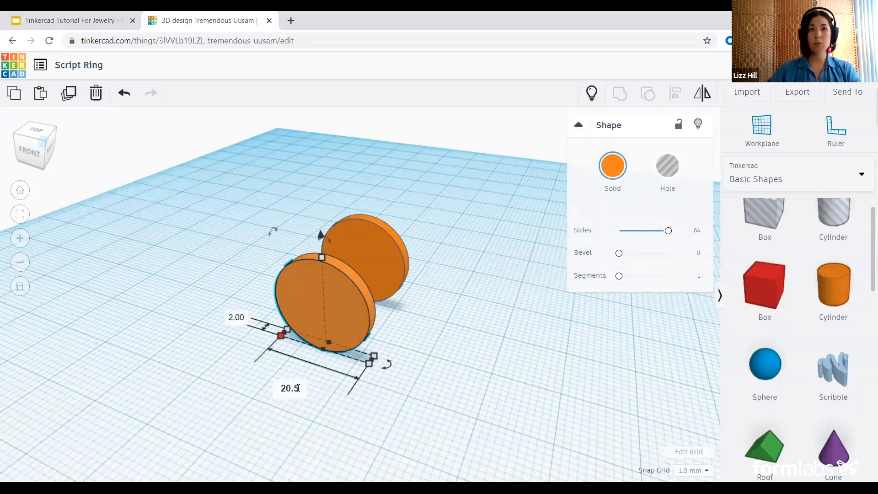
pyautogui.press('Return')
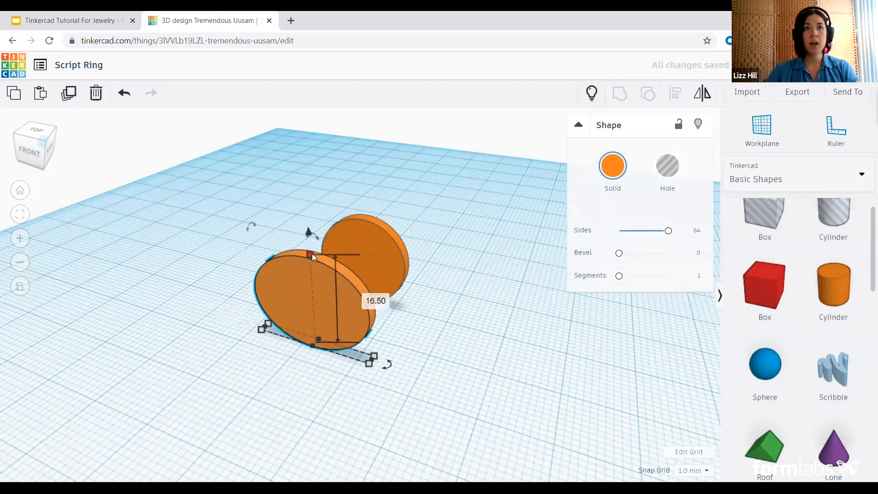
pyautogui.click(371, 301)
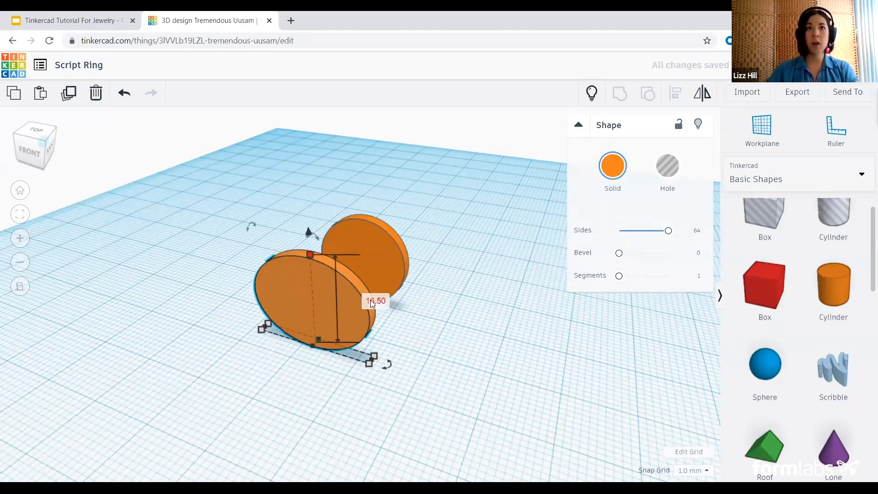
pyautogui.write('20.5')
pyautogui.press('Return')
pyautogui.click(441, 393)
pyautogui.click(360, 338)
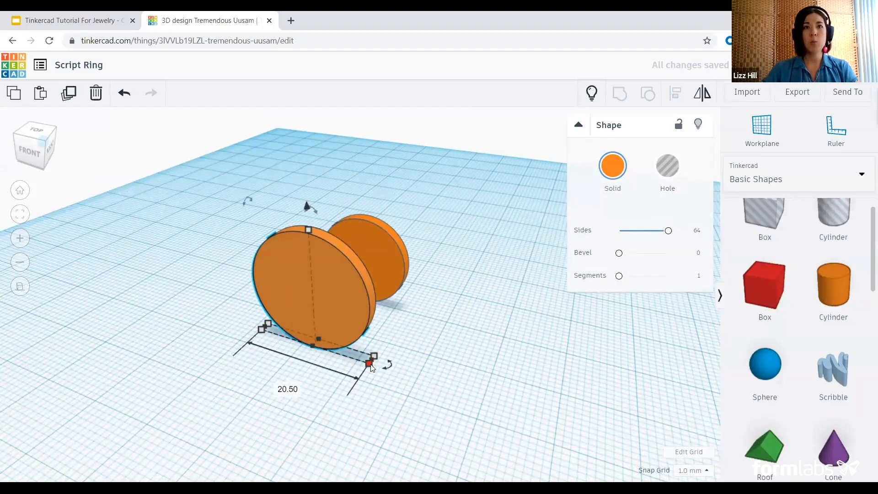
pyautogui.click(428, 377)
pyautogui.click(444, 225)
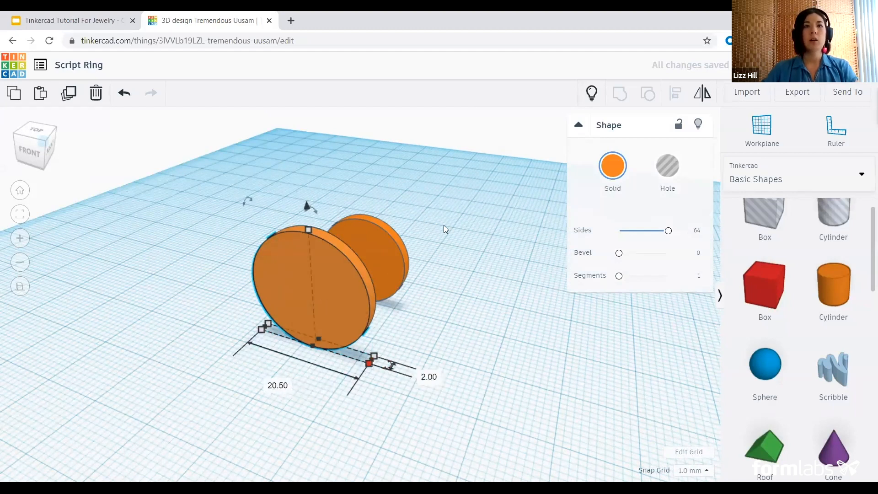
# Step: Turn the smaller disc at the back into a hole shape
pyautogui.click(392, 261)
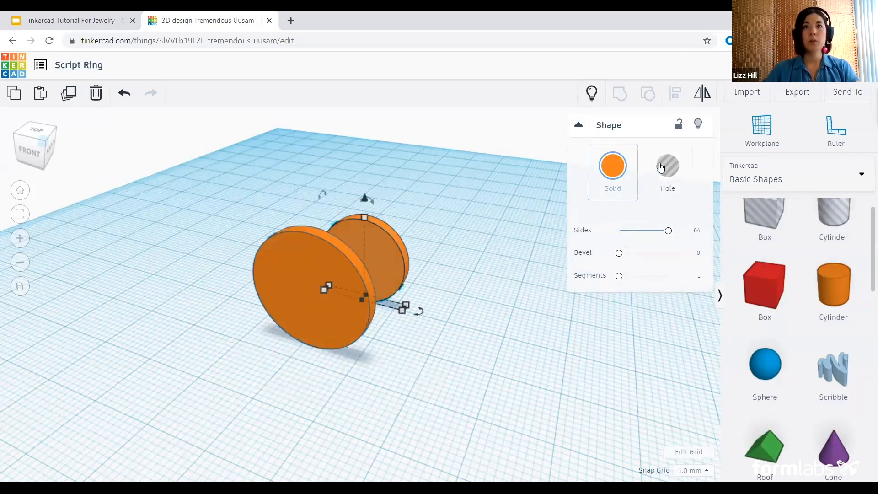
pyautogui.click(660, 167)
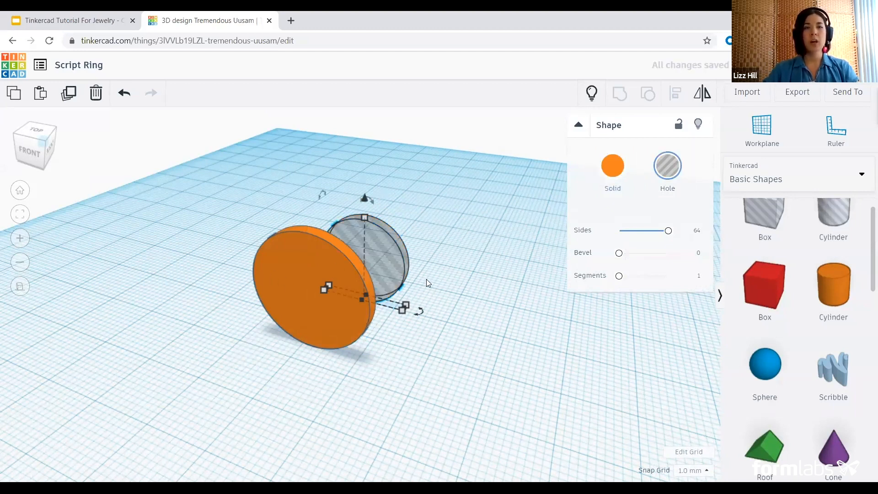
pyautogui.click(410, 289)
pyautogui.moveTo(417, 294); pyautogui.dragTo(446, 343, button='right')
pyautogui.moveTo(617, 113); pyautogui.dragTo(514, 315, button='right')
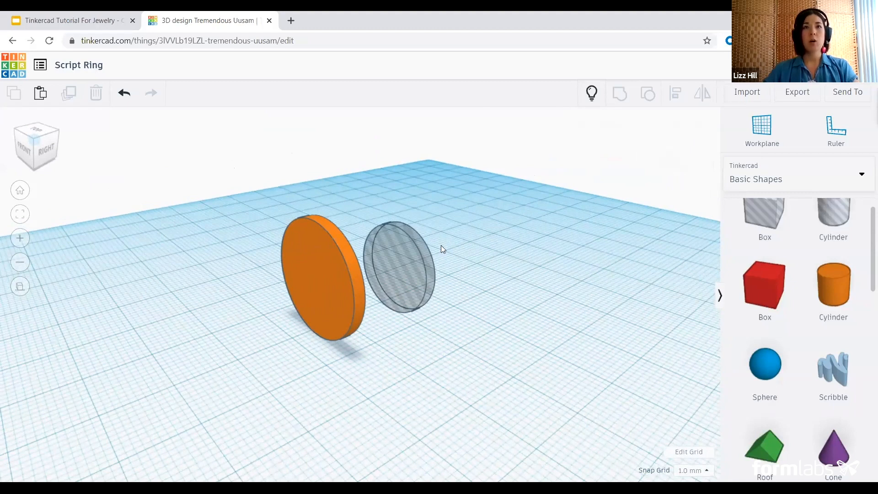
# Step: Select the orange disc and the smaller hole disc and align them on their centres in depth and height
pyautogui.click(406, 267)
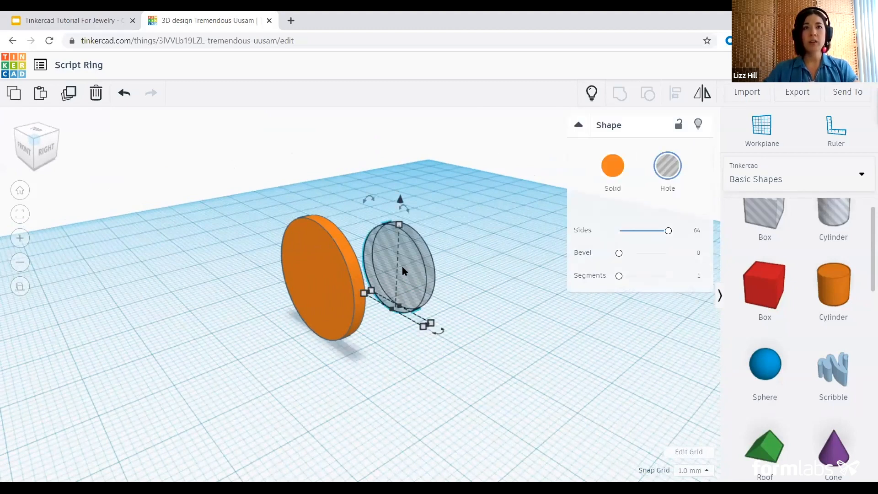
pyautogui.click(341, 261)
pyautogui.moveTo(188, 136); pyautogui.dragTo(527, 372)
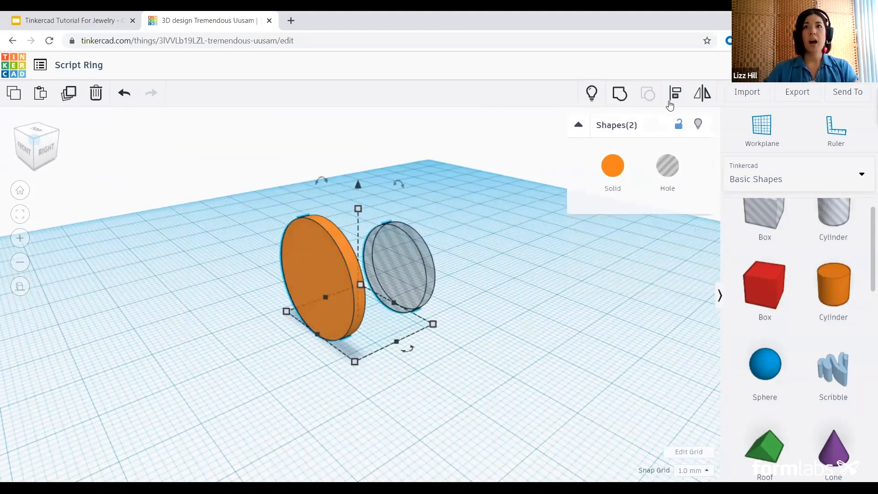
pyautogui.click(670, 103)
pyautogui.click(407, 348)
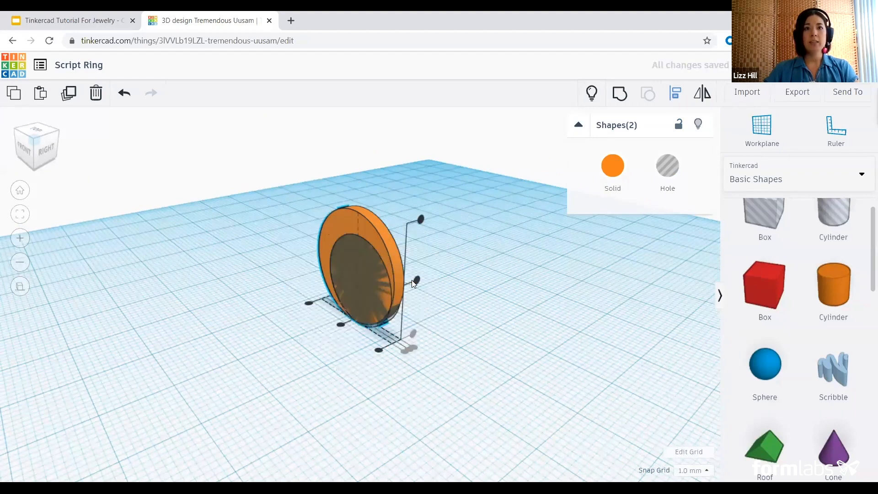
pyautogui.click(415, 280)
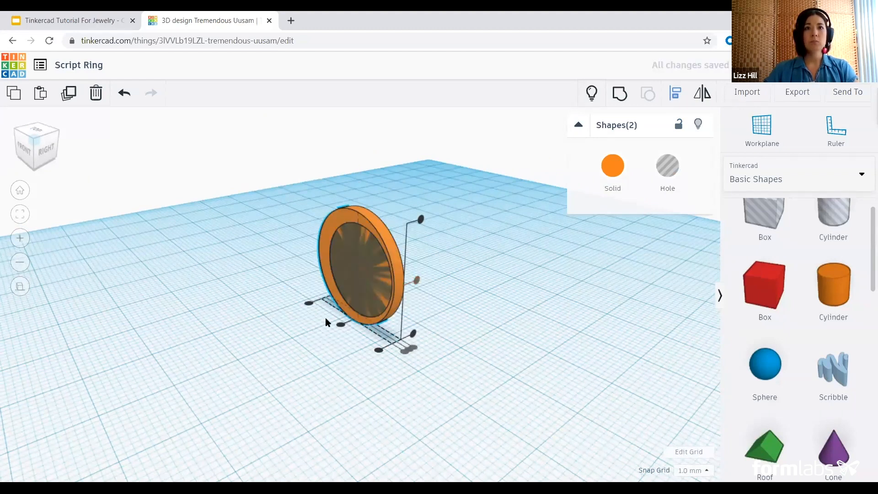
# Step: Group the aligned solid disc and hole disc to cut out an open ring band
pyautogui.moveTo(274, 362); pyautogui.dragTo(406, 349, button='right')
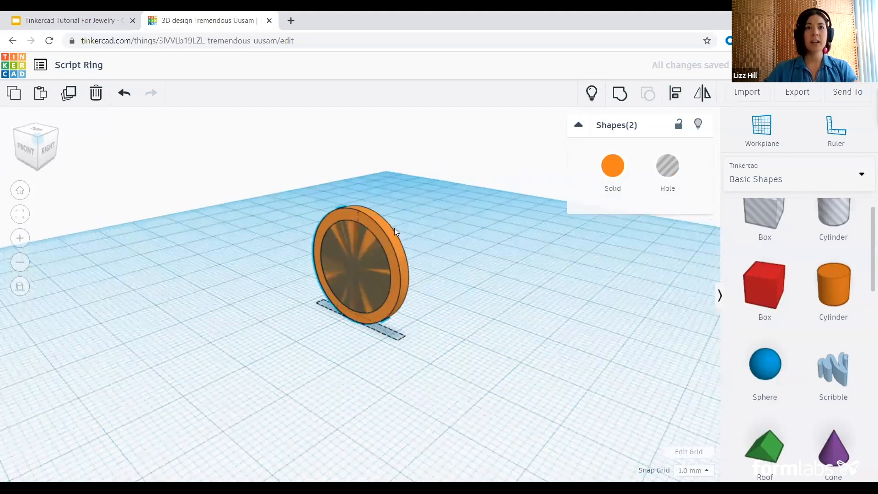
pyautogui.moveTo(304, 298); pyautogui.dragTo(549, 279, button='right')
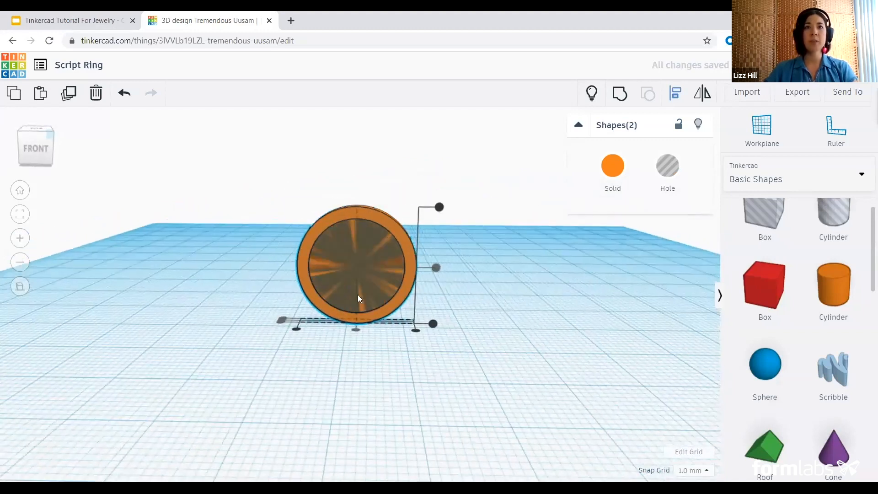
pyautogui.click(525, 274)
pyautogui.moveTo(248, 174); pyautogui.dragTo(367, 304, button='right')
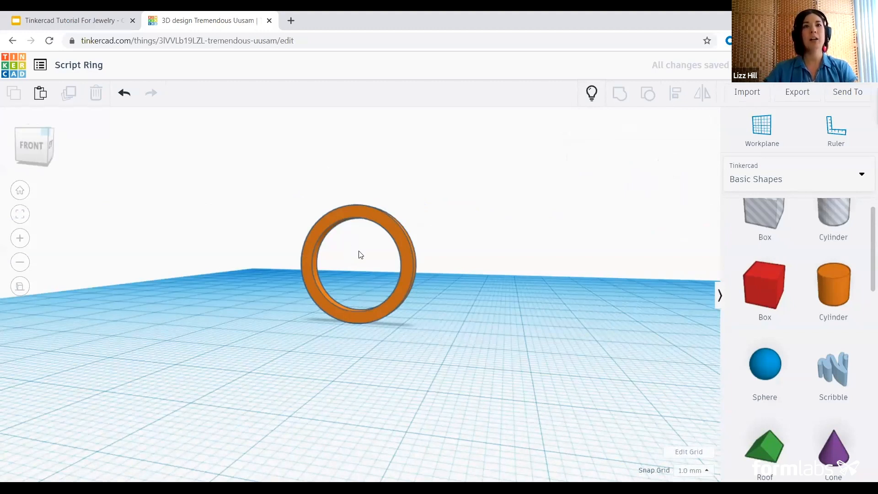
pyautogui.moveTo(460, 262); pyautogui.dragTo(473, 273, button='right')
pyautogui.moveTo(406, 292); pyautogui.dragTo(499, 295, button='right')
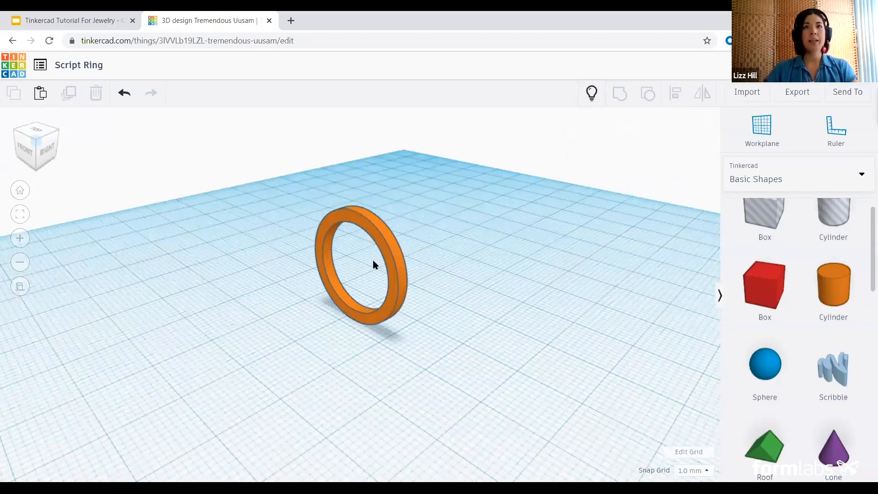
# Step: Duplicate the ring band and move the copy sideways until it sits directly beside the original
pyautogui.moveTo(374, 264); pyautogui.dragTo(362, 247, button='right')
pyautogui.click(363, 247)
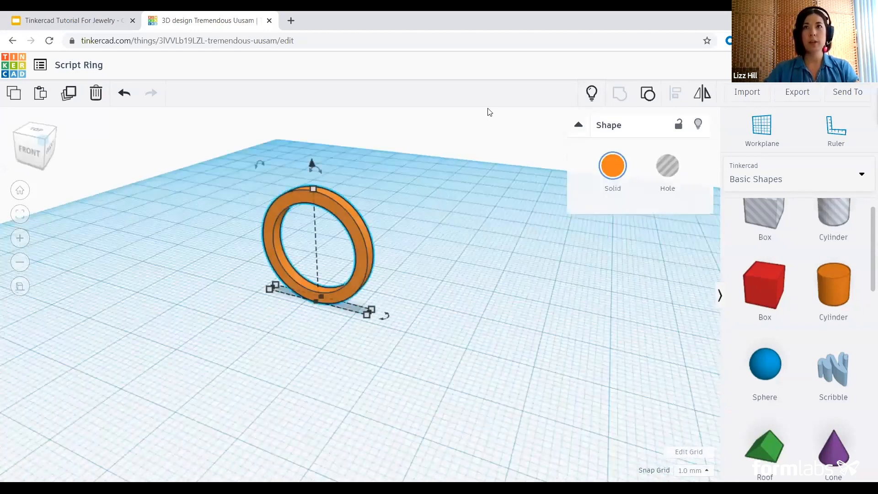
pyautogui.click(69, 92)
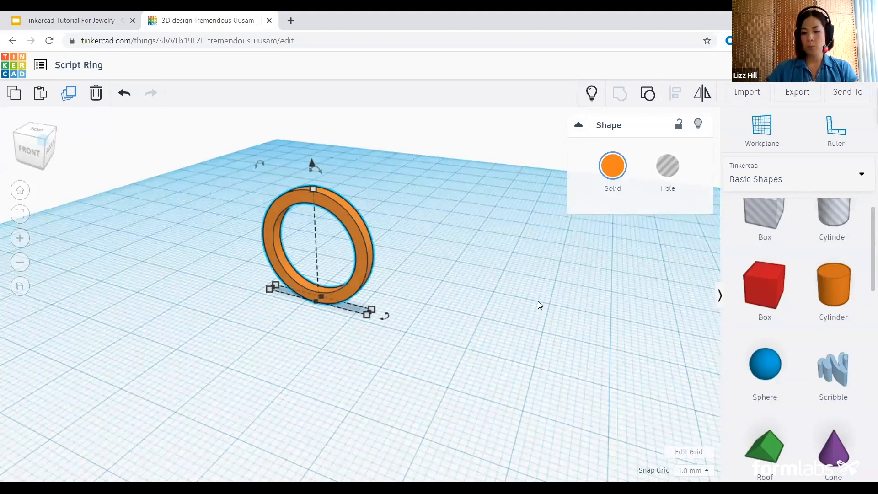
pyautogui.moveTo(539, 305); pyautogui.dragTo(538, 334, button='right')
pyautogui.press('Right')
pyautogui.press('Right')
pyautogui.press('Right')
pyautogui.press('Right')
pyautogui.press('Right')
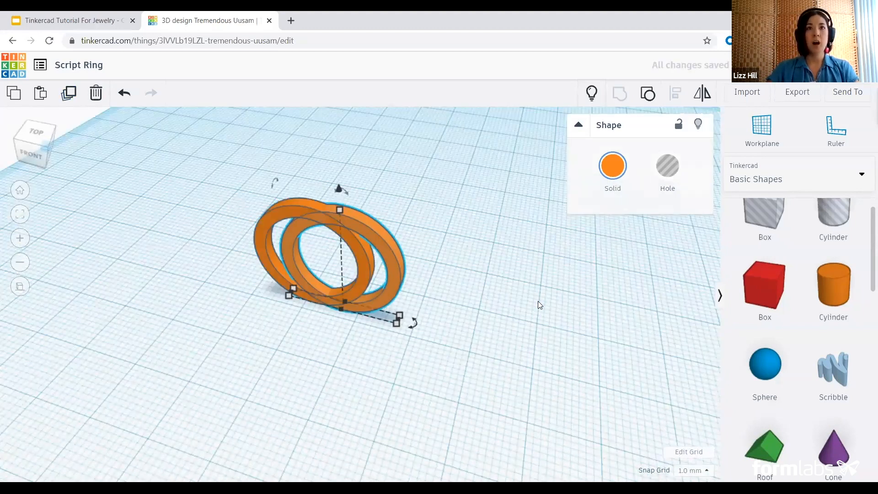
pyautogui.hotkey('shift', 'Right')
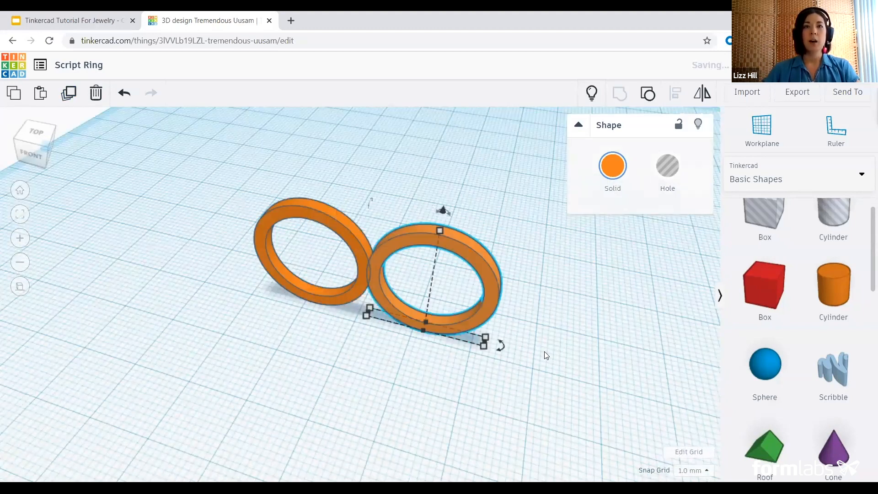
pyautogui.click(412, 285)
pyautogui.scroll(-3, 377, 248)
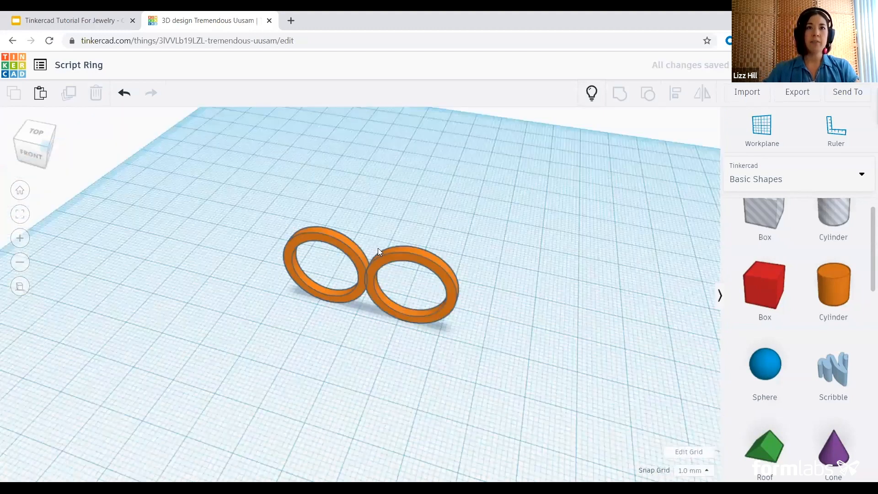
pyautogui.moveTo(384, 309); pyautogui.dragTo(428, 231, button='right')
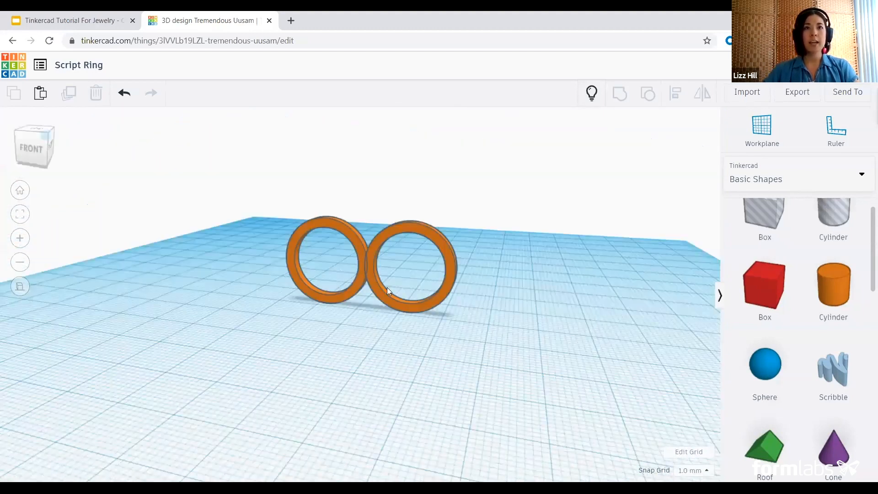
# Step: Add a pink cylinder with 64 sides, laid on its side and scaled down proportionally to 9 mm high
pyautogui.moveTo(678, 243); pyautogui.dragTo(355, 281, button='right')
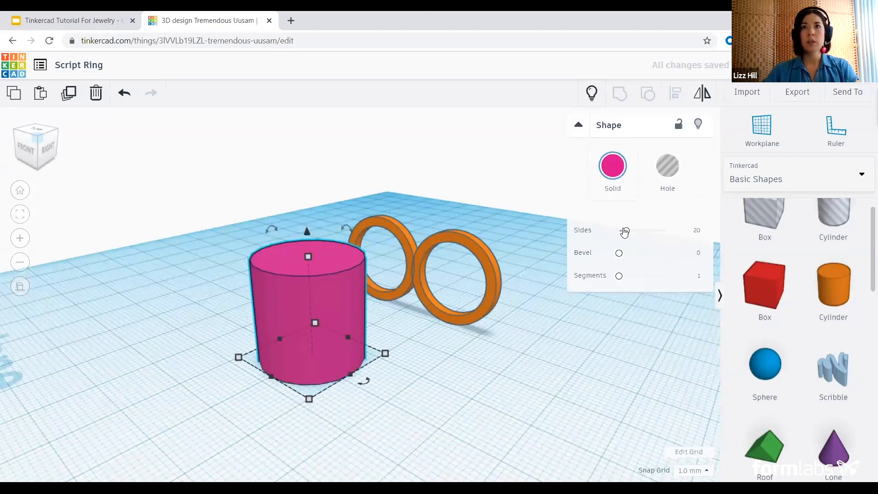
pyautogui.moveTo(625, 232); pyautogui.dragTo(678, 230)
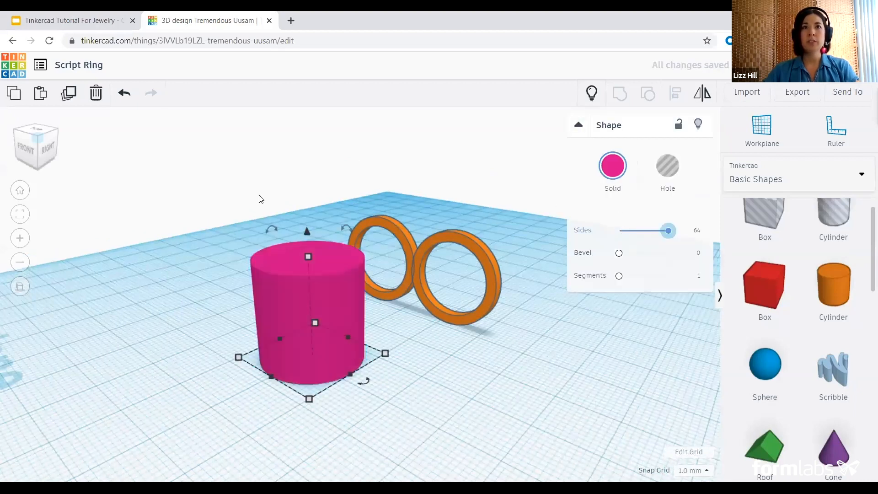
pyautogui.moveTo(269, 229); pyautogui.dragTo(304, 321)
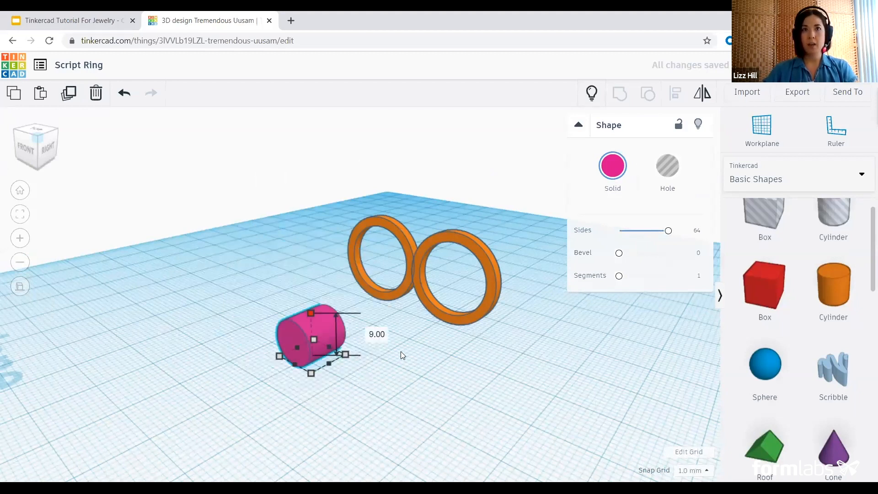
# Step: Move the pink cylinder back along the workplane to the spot where the two rings meet
pyautogui.moveTo(401, 351); pyautogui.dragTo(407, 347, button='right')
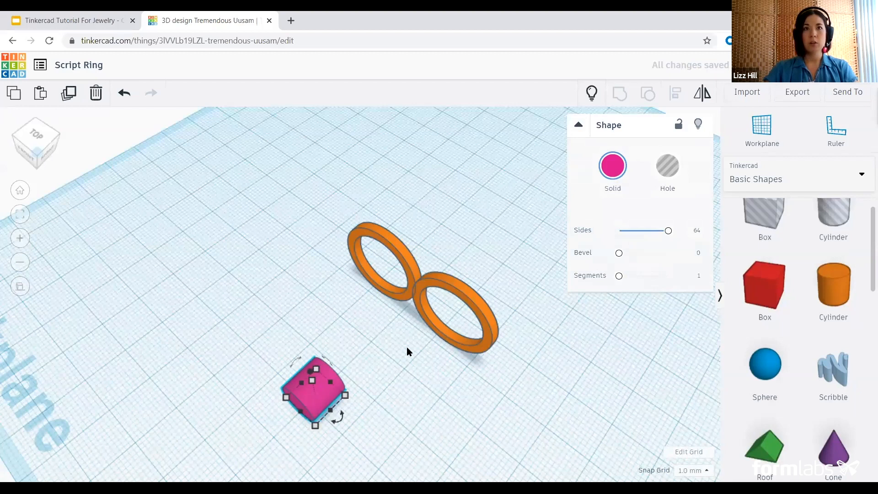
pyautogui.hotkey('shift', 'Up')
pyautogui.hotkey('shift', 'Up')
pyautogui.hotkey('shift', 'Up')
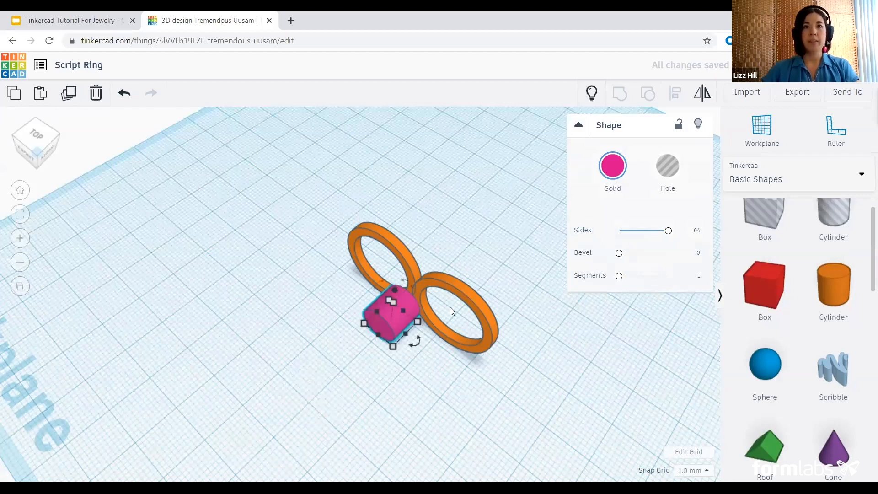
# Step: In a straight front view, shift the duplicated ring 1 mm away from the original ring
pyautogui.click(35, 152)
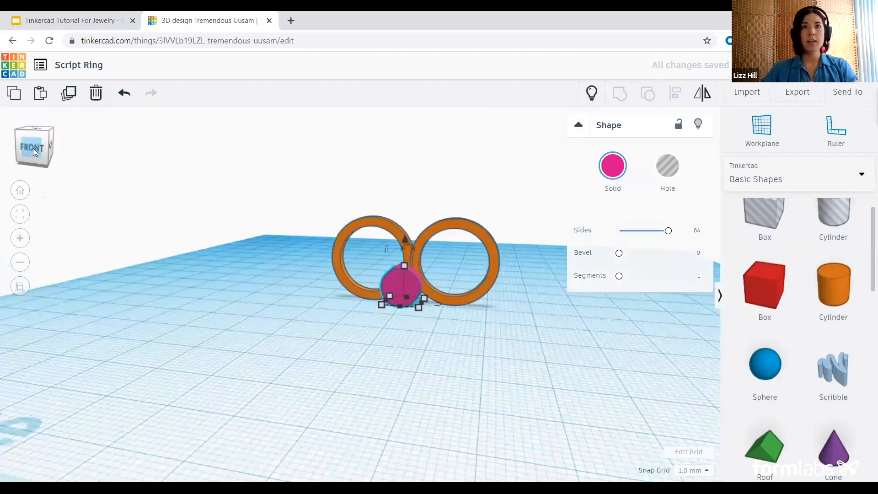
pyautogui.click(34, 152)
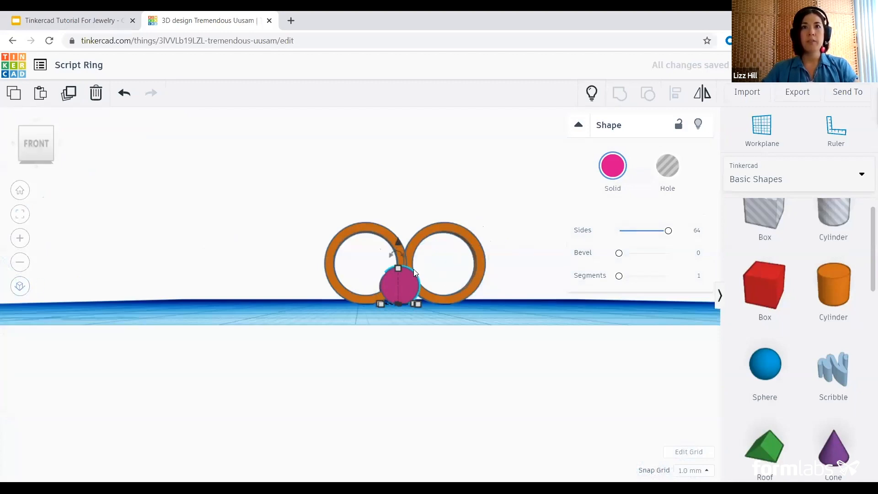
pyautogui.scroll(3, 414, 269)
pyautogui.scroll(2, 412, 276)
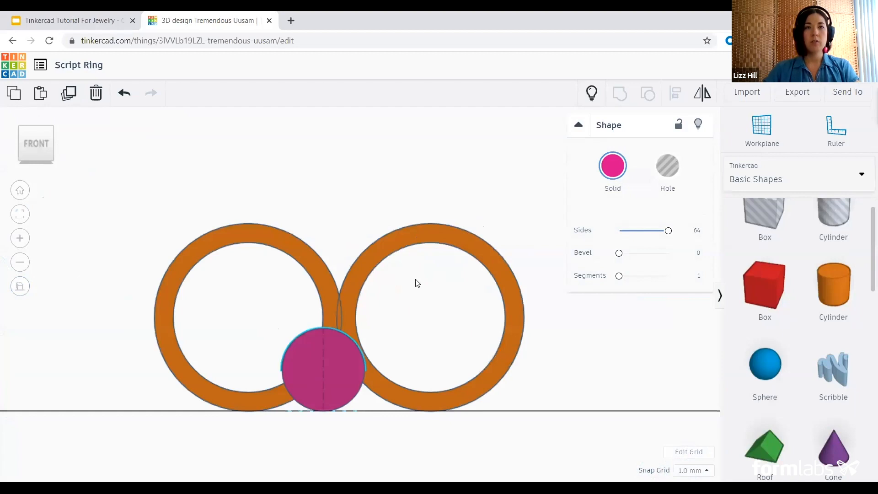
pyautogui.click(399, 182)
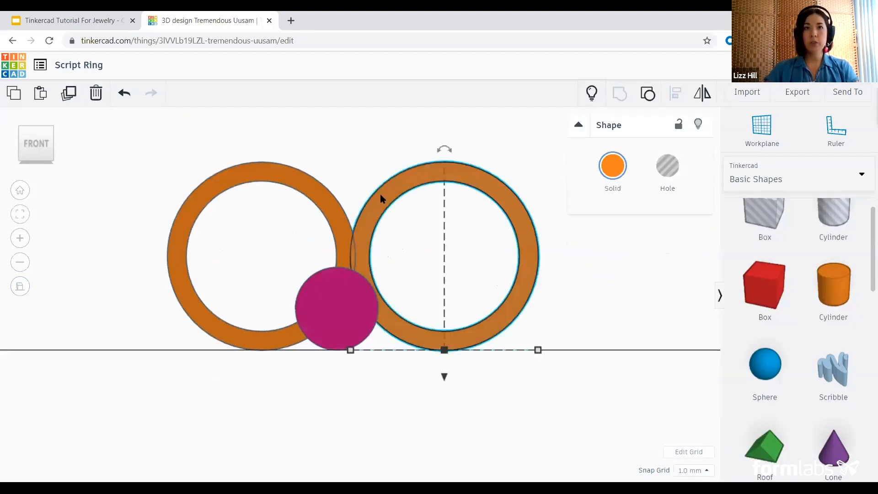
pyautogui.press('Right')
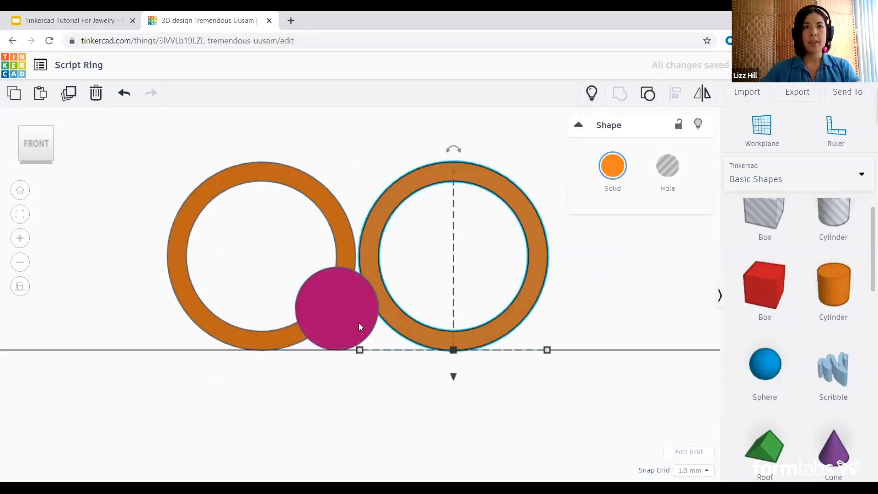
pyautogui.press('Escape')
# Step: Scale the pink cylinder down proportionally and set the snap grid to 0.1 mm
pyautogui.scroll(2, 361, 292)
pyautogui.click(339, 272)
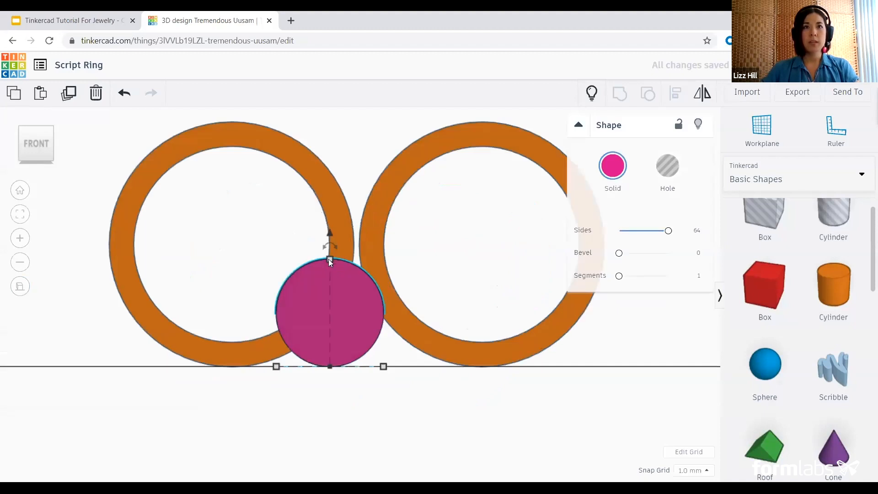
pyautogui.keyDown('shift'); pyautogui.moveTo(330, 259); pyautogui.dragTo(325, 286); pyautogui.keyUp('shift')
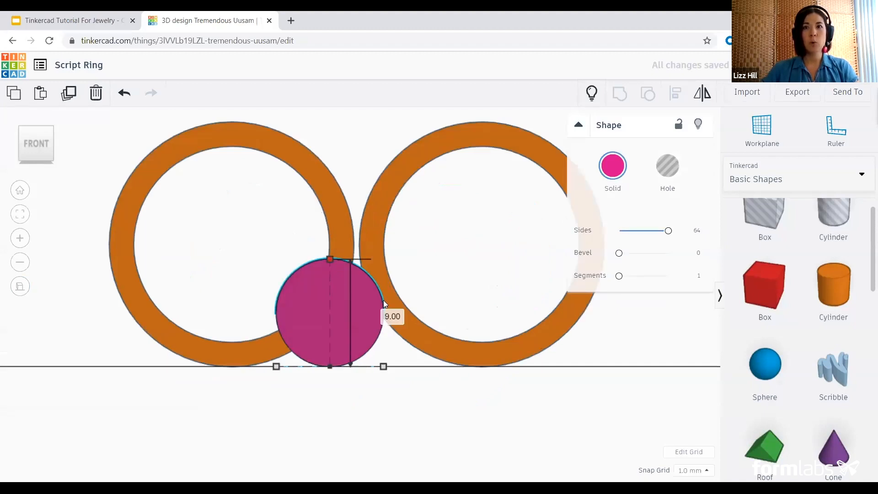
pyautogui.click(693, 470)
pyautogui.click(689, 380)
pyautogui.click(437, 286)
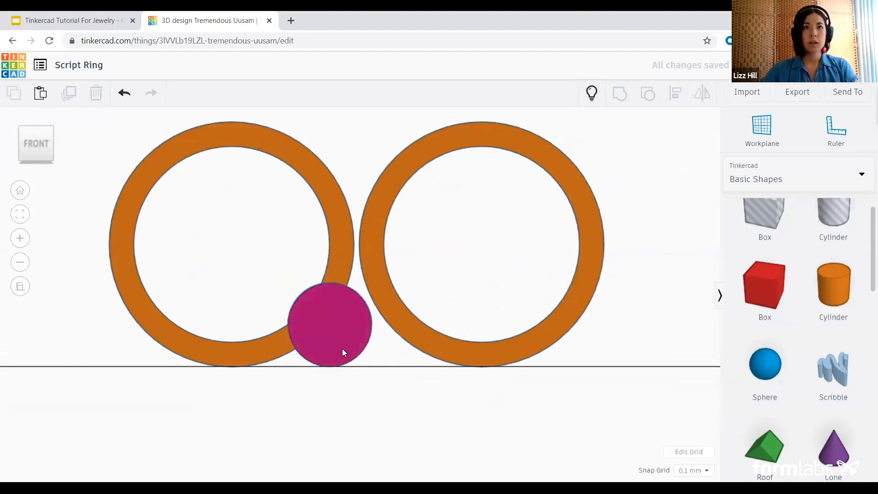
# Step: Nudge the pink cylinder sideways until it is centred in the gap between the two rings
pyautogui.scroll(2, 342, 348)
pyautogui.click(268, 387)
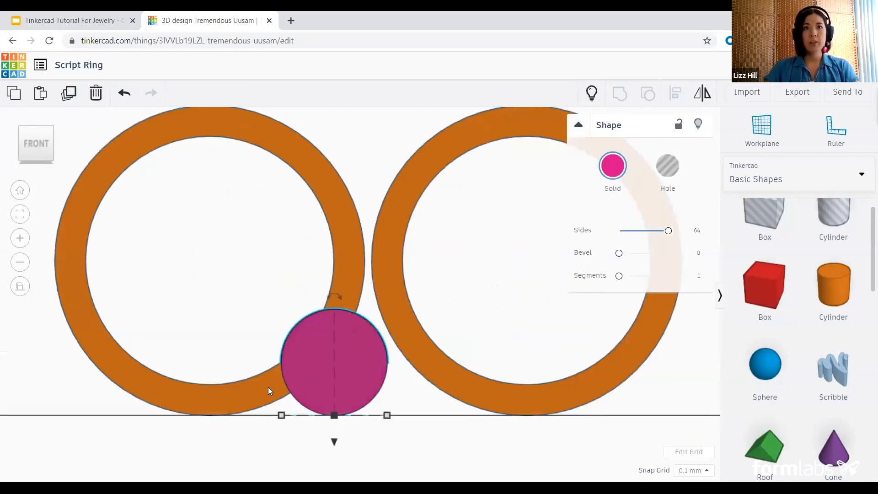
pyautogui.press('Right')
pyautogui.press('Right')
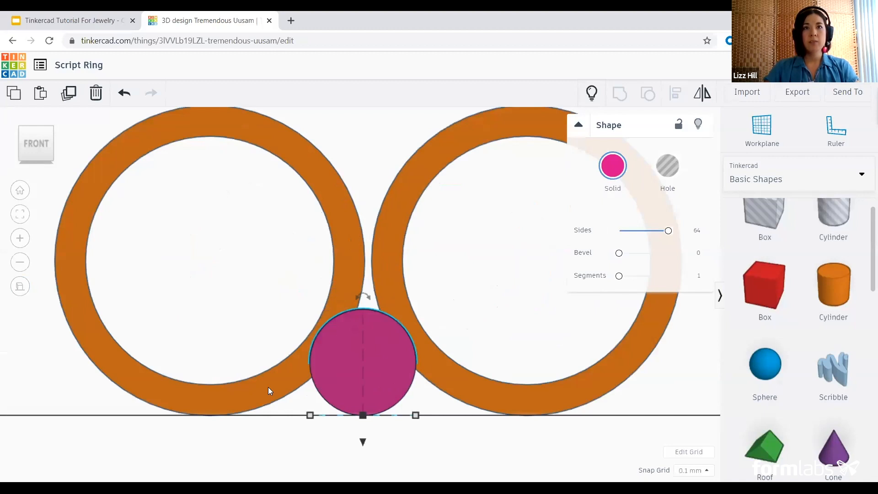
pyautogui.press('Right')
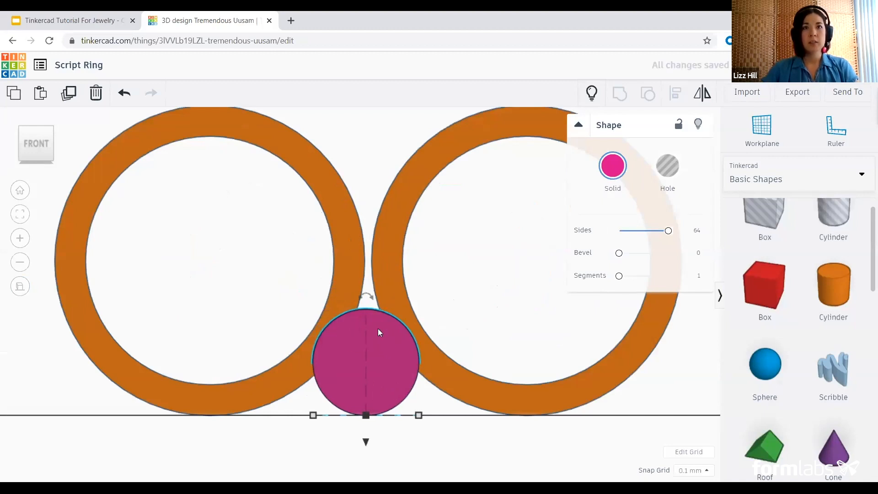
# Step: Enlarge the pink cylinder proportionally and fine-tune its size so that it slightly overlaps both ring bands
pyautogui.moveTo(377, 329); pyautogui.dragTo(371, 296, button='right')
pyautogui.keyDown('shift'); pyautogui.moveTo(369, 291); pyautogui.dragTo(443, 343); pyautogui.keyUp('shift')
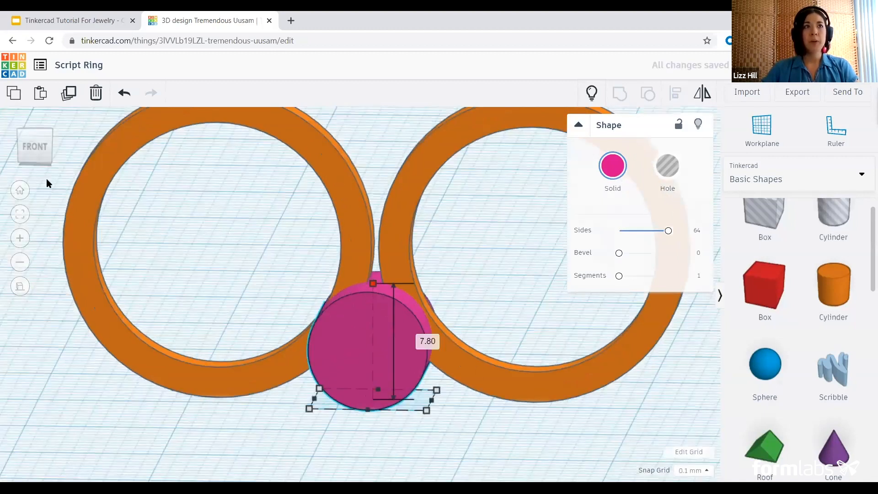
pyautogui.click(31, 144)
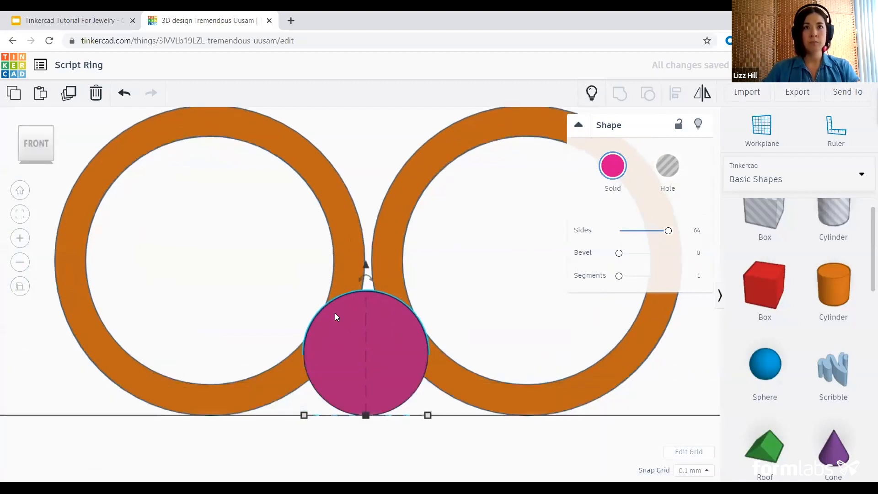
pyautogui.scroll(1, 360, 292)
pyautogui.keyDown('shift'); pyautogui.moveTo(370, 294); pyautogui.dragTo(367, 297); pyautogui.keyUp('shift')
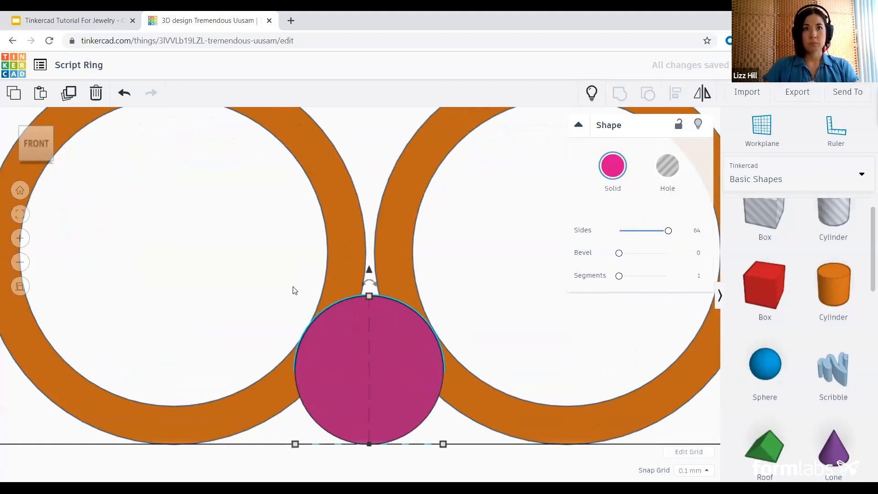
pyautogui.scroll(1, 344, 296)
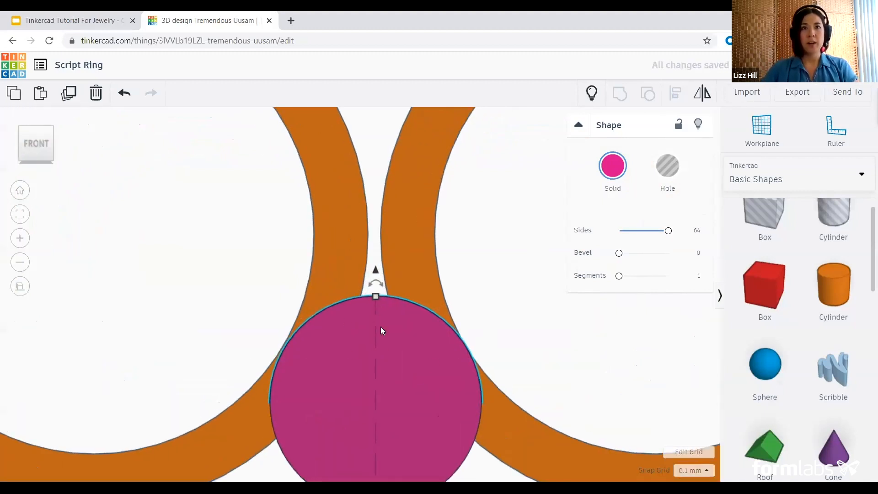
pyautogui.moveTo(370, 351); pyautogui.dragTo(366, 351)
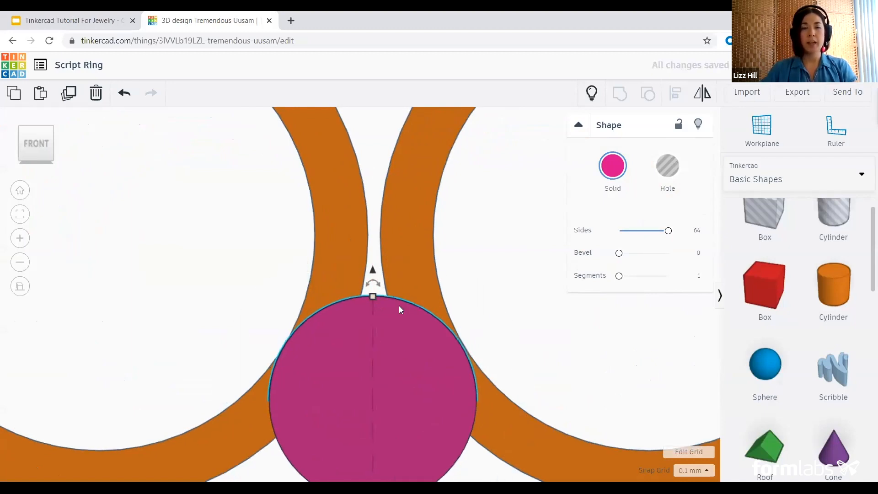
# Step: Nudge the right-hand ring slightly sideways towards the other ring so that it overlaps the pink cylinder more
pyautogui.scroll(-1, 399, 305)
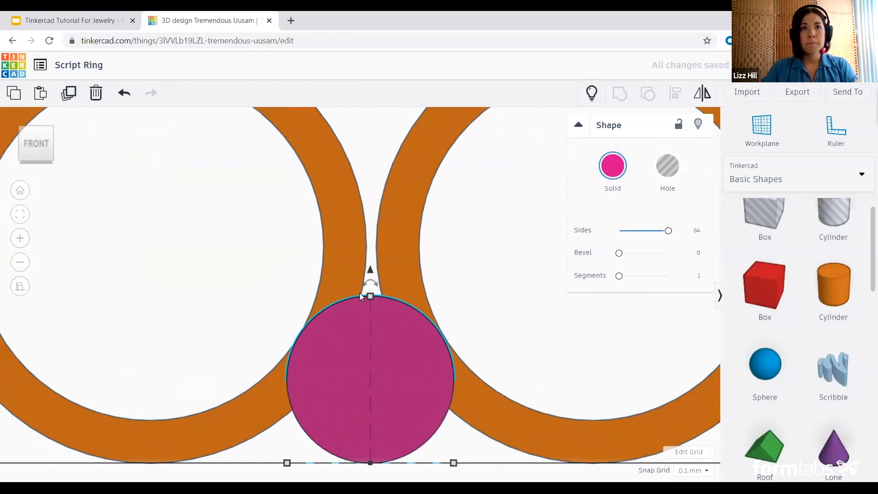
pyautogui.click(439, 304)
pyautogui.click(418, 280)
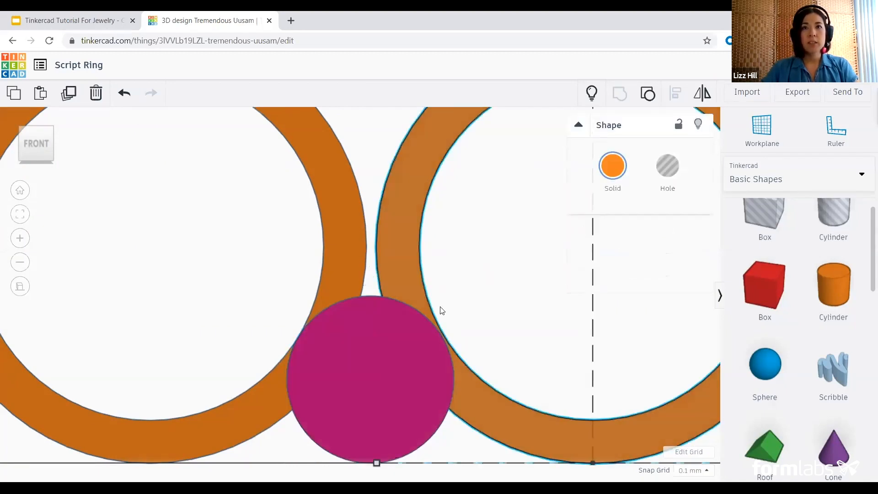
pyautogui.press('Left')
pyautogui.click(453, 291)
pyautogui.scroll(-1, 431, 322)
pyautogui.scroll(-1, 432, 323)
pyautogui.scroll(1, 429, 325)
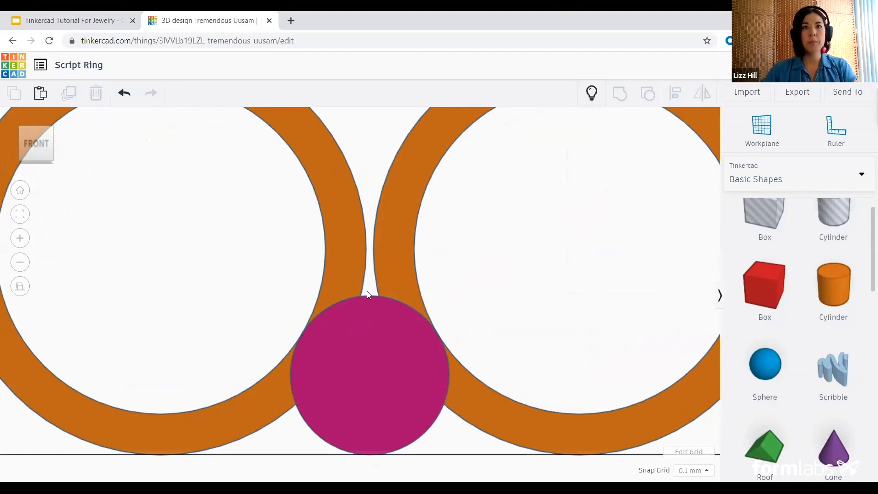
# Step: Duplicate the pink cylinder and place the copy in front of the rings, clear of the original
pyautogui.scroll(-3, 503, 308)
pyautogui.moveTo(529, 308); pyautogui.dragTo(499, 337, button='right')
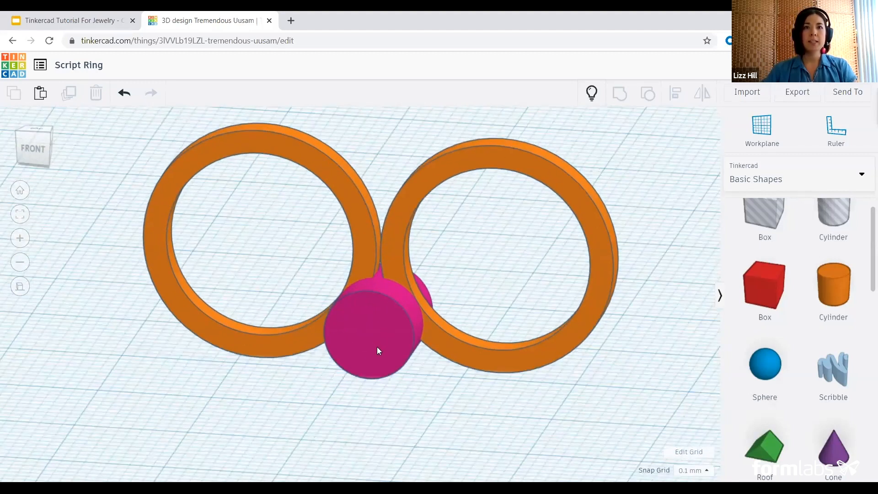
pyautogui.click(377, 347)
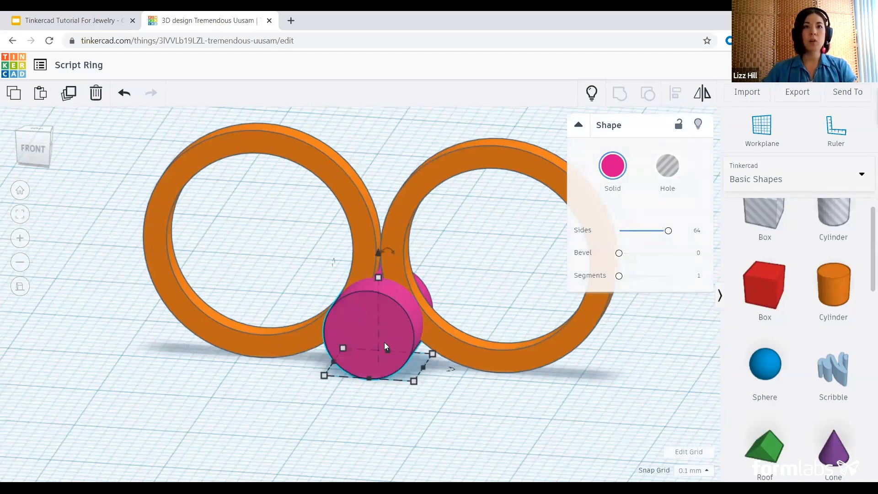
pyautogui.moveTo(378, 340); pyautogui.dragTo(430, 382, button='right')
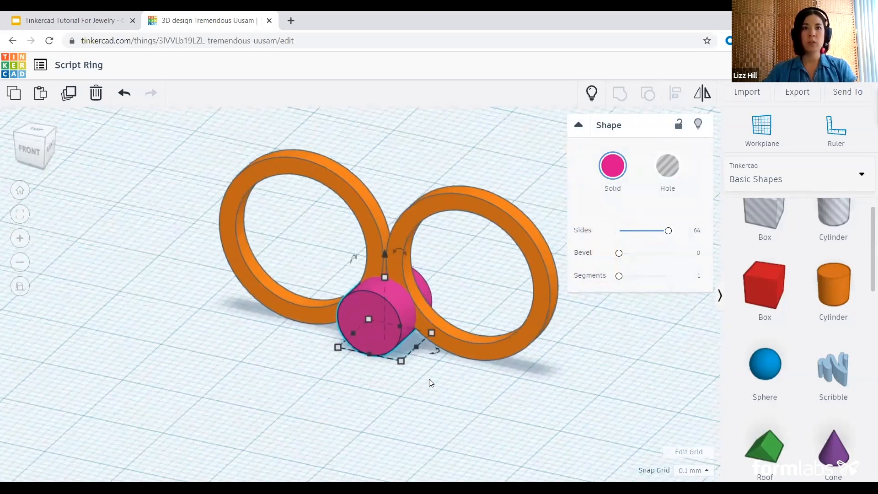
pyautogui.click(70, 95)
pyautogui.moveTo(380, 320); pyautogui.dragTo(348, 430)
pyautogui.moveTo(408, 336); pyautogui.dragTo(407, 275, button='middle')
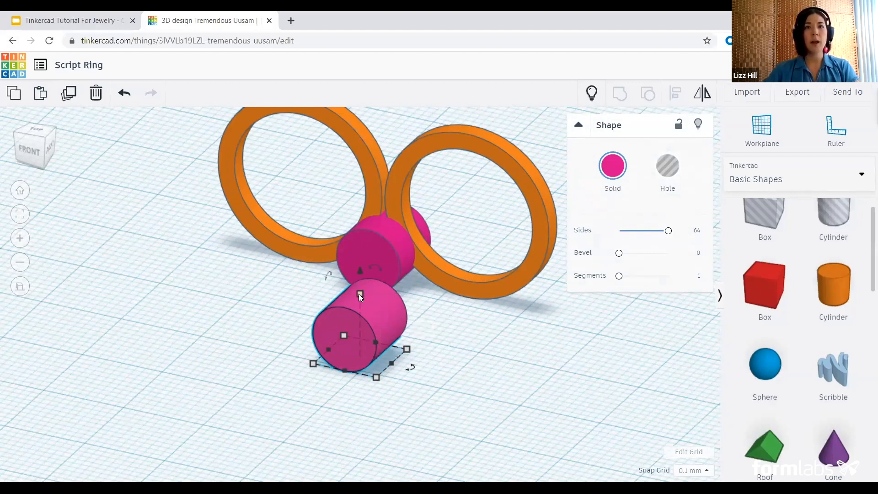
# Step: Set the duplicated cylinder's height and width to 3.9 mm, keeping its length
pyautogui.click(417, 325)
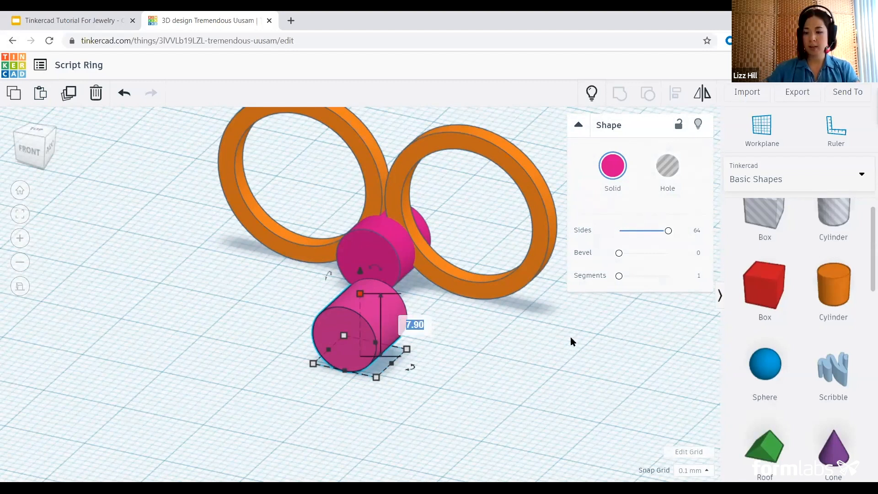
pyautogui.write('3.9')
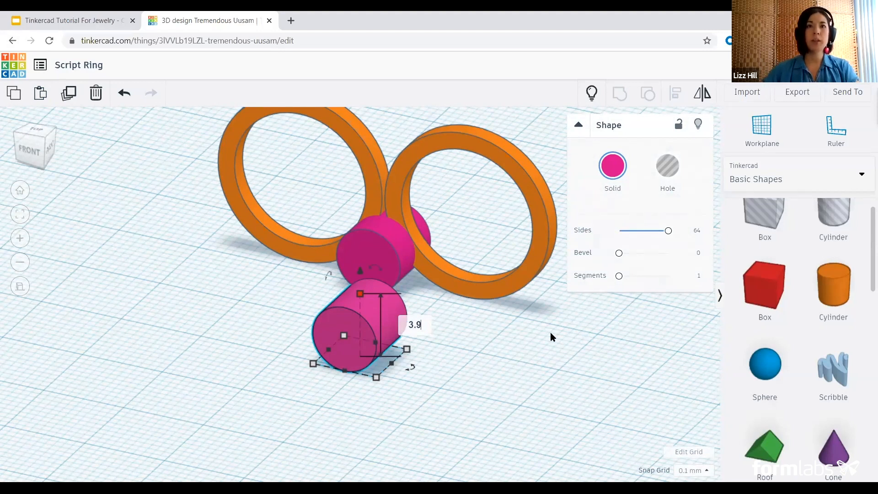
pyautogui.press('Return')
pyautogui.click(322, 391)
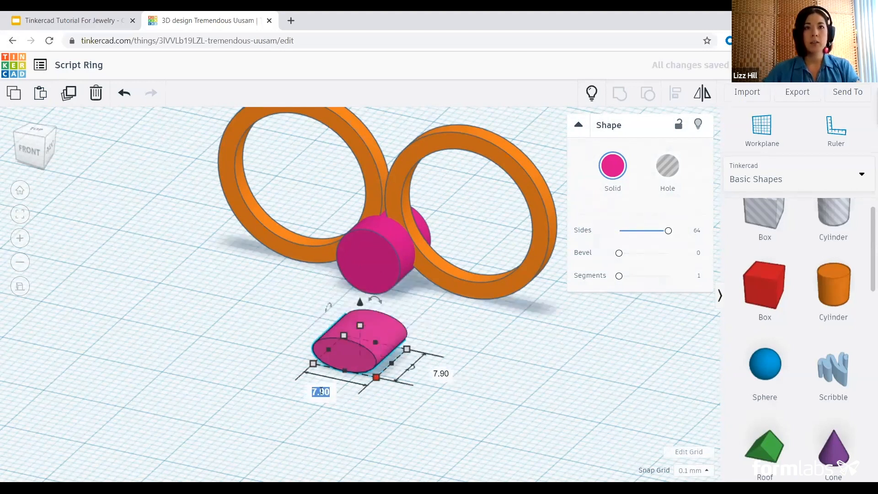
pyautogui.write('3.9')
pyautogui.press('Return')
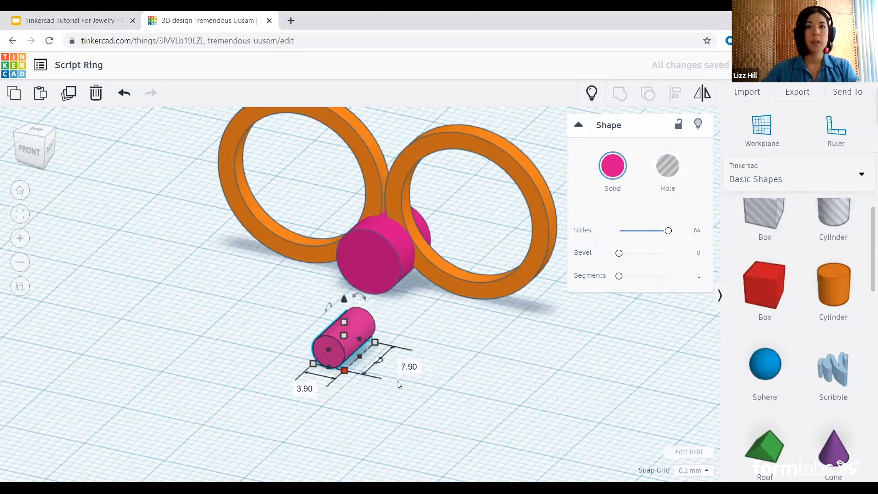
pyautogui.click(434, 338)
# Step: Move the small cylinder so that it pokes into the front of the large pink cylinder and make it a hole
pyautogui.moveTo(414, 327); pyautogui.dragTo(346, 353, button='right')
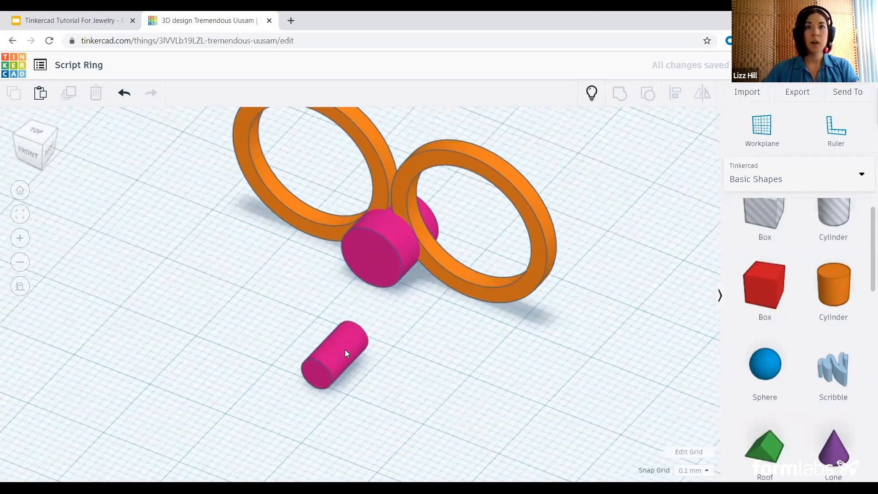
pyautogui.moveTo(344, 357); pyautogui.dragTo(393, 293)
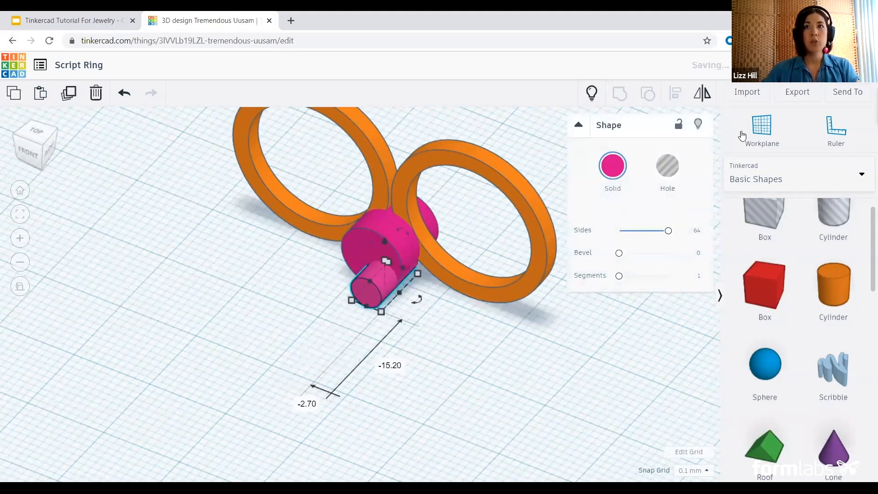
pyautogui.click(667, 167)
# Step: Align the small hole cylinder with the large pink cylinder so that it sits centred in its face
pyautogui.moveTo(400, 353); pyautogui.dragTo(357, 268)
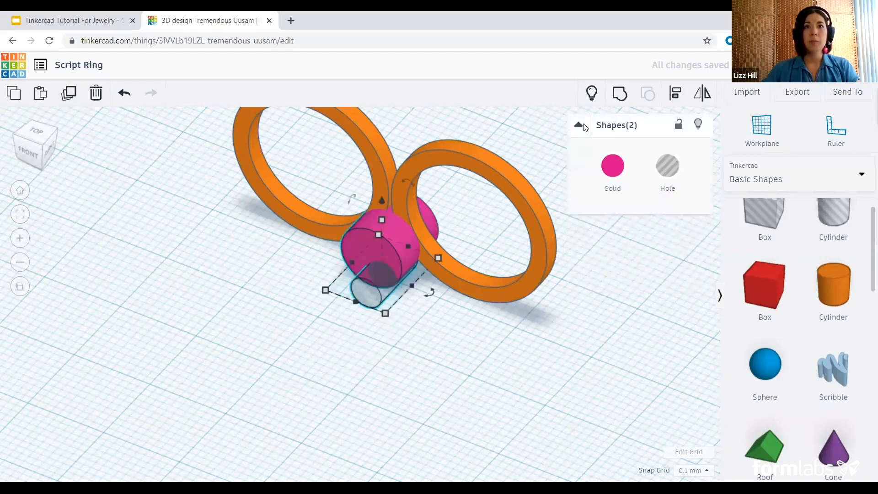
pyautogui.click(672, 102)
pyautogui.click(404, 285)
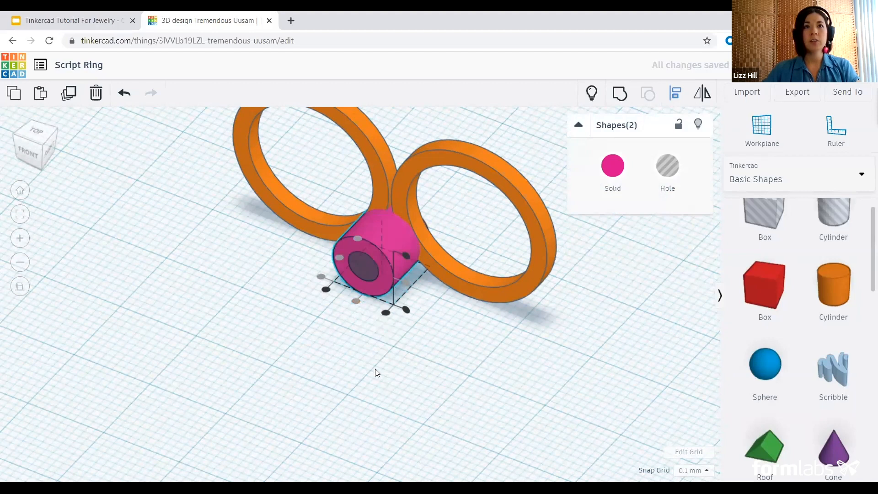
pyautogui.click(466, 338)
# Step: Group the large pink cylinder with the small hole cylinder to cut a round opening through it
pyautogui.moveTo(465, 334); pyautogui.dragTo(393, 279, button='right')
pyautogui.click(393, 279)
pyautogui.moveTo(424, 346); pyautogui.dragTo(351, 358)
pyautogui.moveTo(350, 359); pyautogui.dragTo(389, 348, button='right')
pyautogui.moveTo(399, 353); pyautogui.dragTo(354, 274)
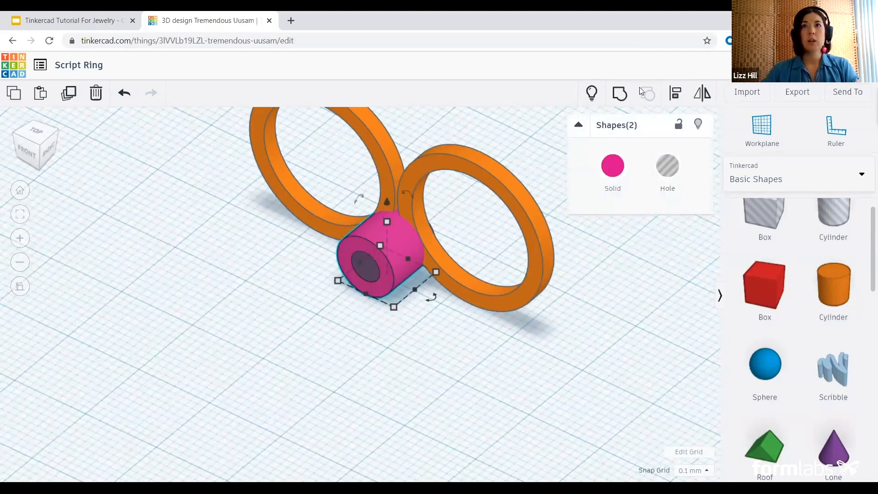
pyautogui.click(621, 94)
pyautogui.click(404, 361)
# Step: Set the length of the pink tube between the rings to 2 mm
pyautogui.moveTo(404, 362); pyautogui.dragTo(465, 278, button='right')
pyautogui.click(464, 275)
pyautogui.click(479, 349)
pyautogui.moveTo(253, 341); pyautogui.dragTo(342, 322, button='right')
pyautogui.click(402, 300)
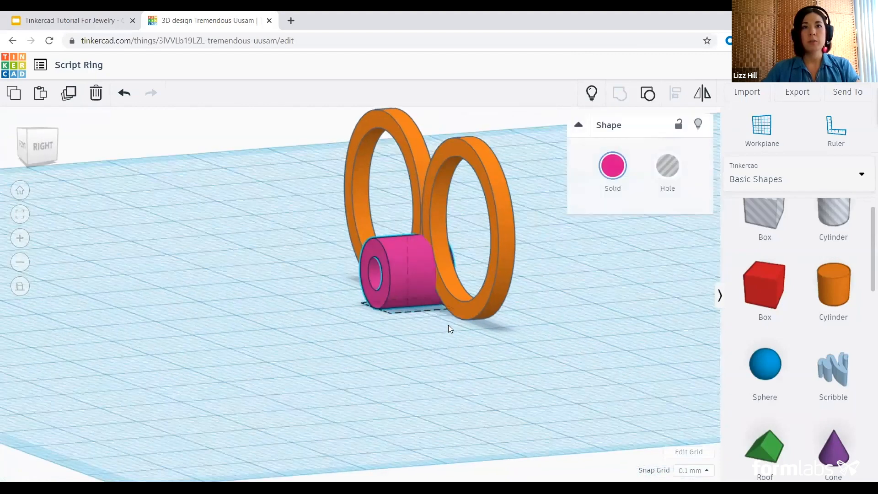
pyautogui.moveTo(448, 325); pyautogui.dragTo(436, 323, button='right')
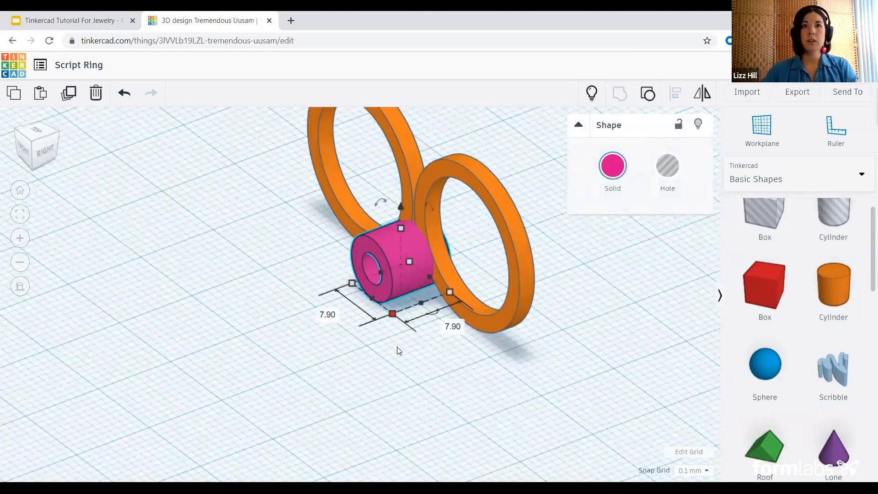
pyautogui.click(454, 326)
pyautogui.write('2')
pyautogui.press('Return')
pyautogui.click(575, 351)
# Step: Select both rings and the pink connector and align them in depth so that their faces are flush
pyautogui.moveTo(577, 354); pyautogui.dragTo(256, 311, button='right')
pyautogui.hotkey('ctrl', 'a')
pyautogui.press('f')
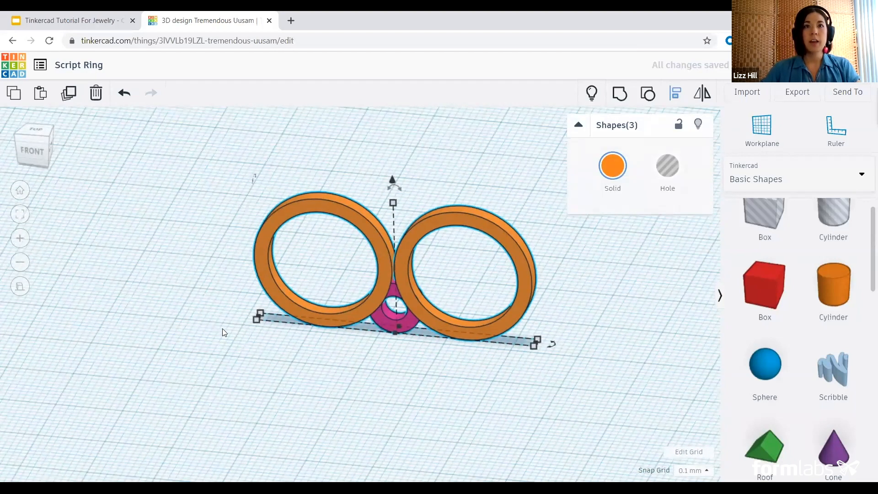
pyautogui.click(305, 357)
# Step: Examine from the front and at an angle how the pink connector overlaps the two ring bands
pyautogui.moveTo(306, 357); pyautogui.dragTo(149, 169, button='right')
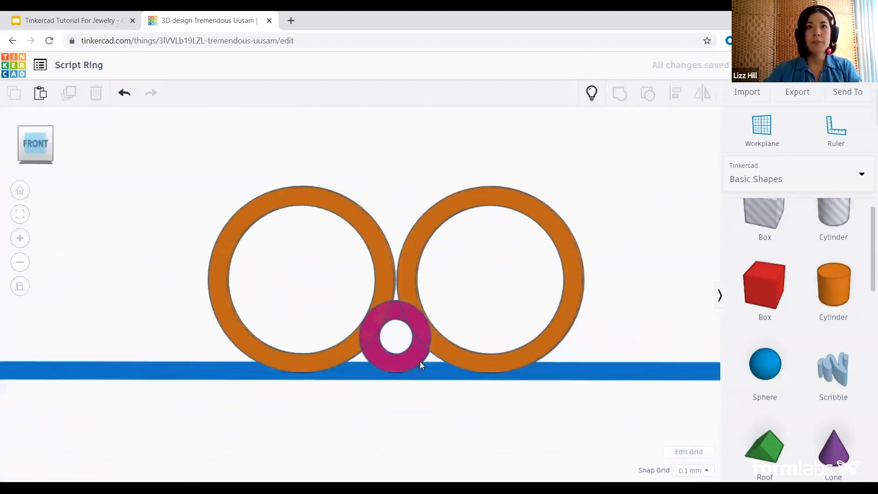
pyautogui.scroll(3, 374, 323)
pyautogui.scroll(-4, 374, 322)
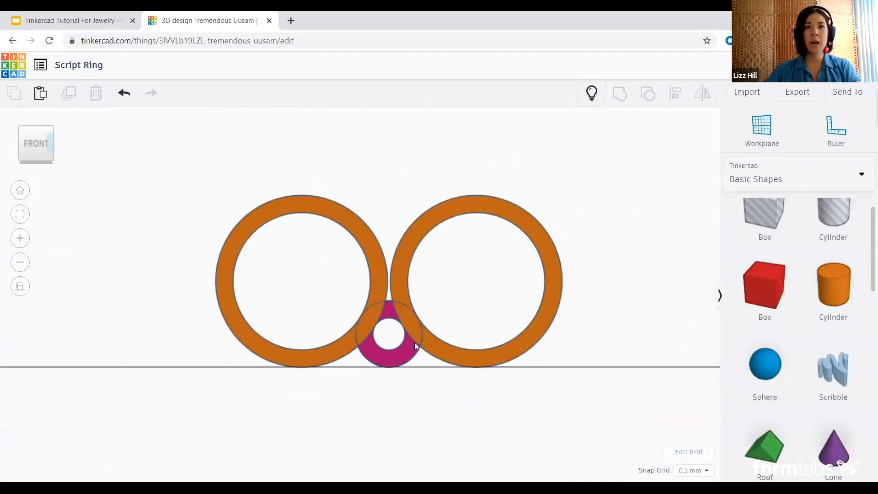
pyautogui.moveTo(420, 370); pyautogui.dragTo(451, 364, button='right')
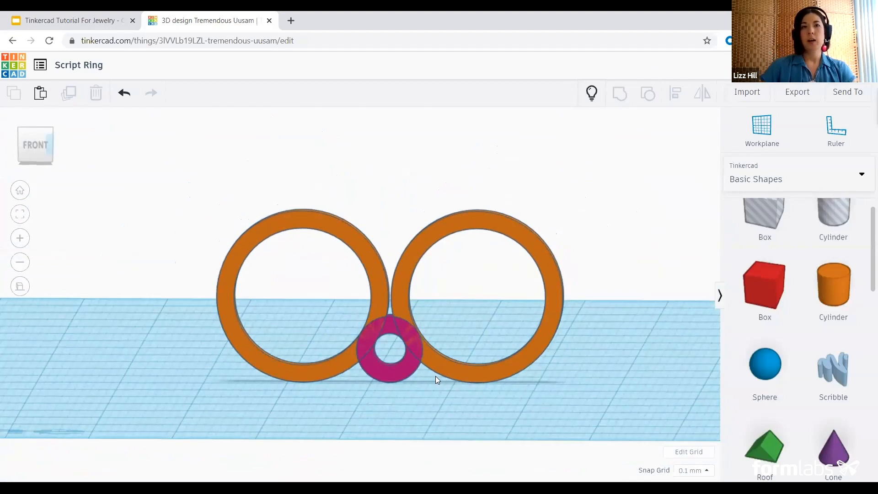
pyautogui.scroll(-3, 430, 302)
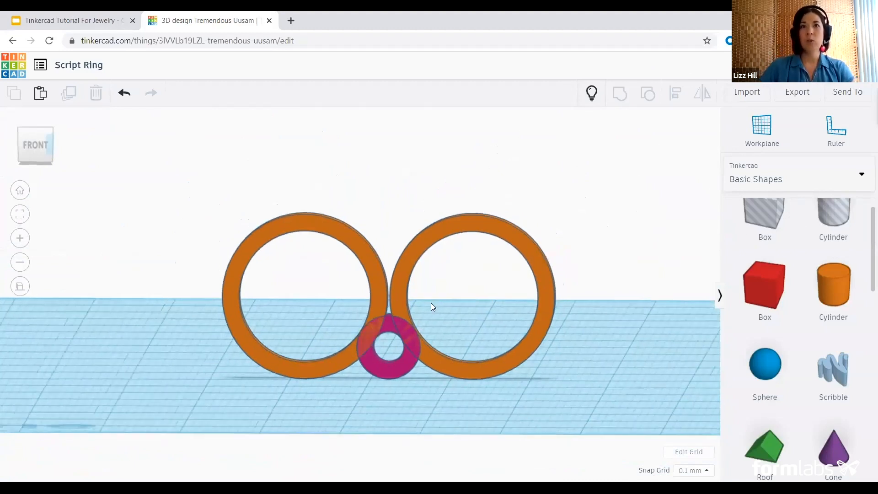
pyautogui.moveTo(544, 282); pyautogui.dragTo(365, 284, button='right')
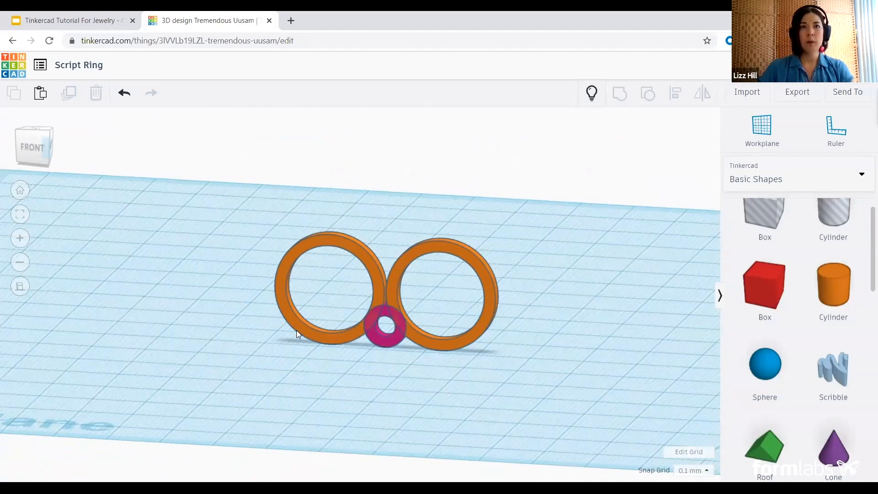
pyautogui.click(311, 329)
pyautogui.click(389, 338)
pyautogui.click(389, 335)
pyautogui.click(394, 392)
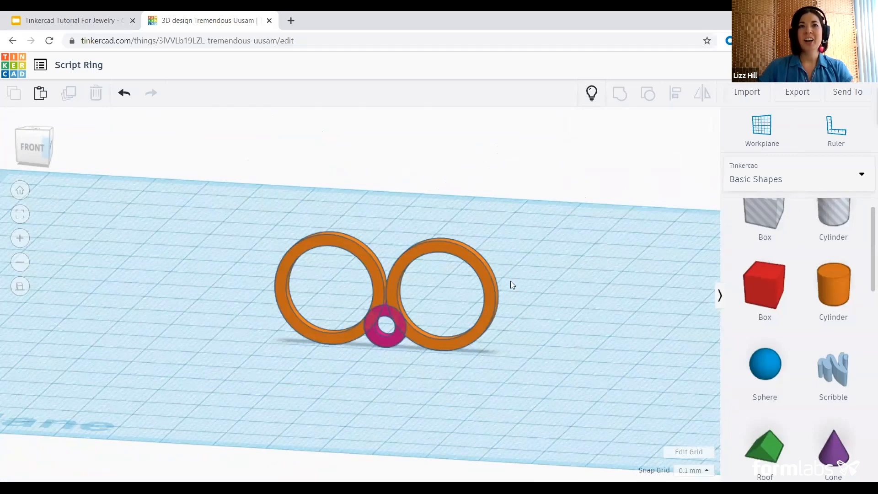
# Step: Add a 20 mm box-shaped hole to the workplane in front of the rings
pyautogui.moveTo(606, 247); pyautogui.dragTo(315, 375, button='right')
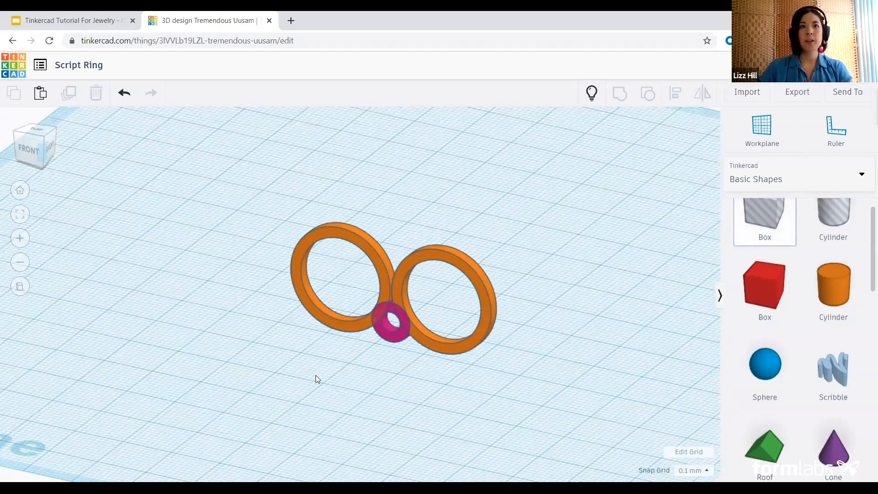
pyautogui.click(304, 415)
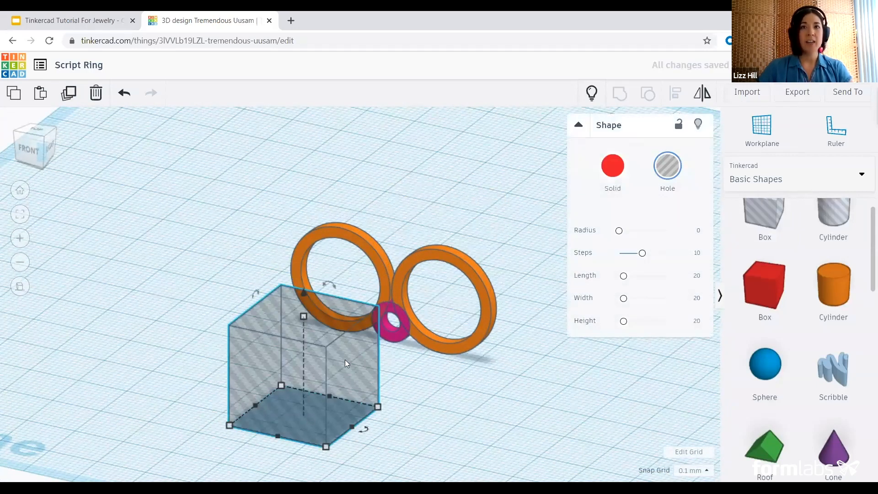
pyautogui.moveTo(316, 365); pyautogui.dragTo(289, 365, button='right')
pyautogui.click(612, 168)
pyautogui.click(675, 165)
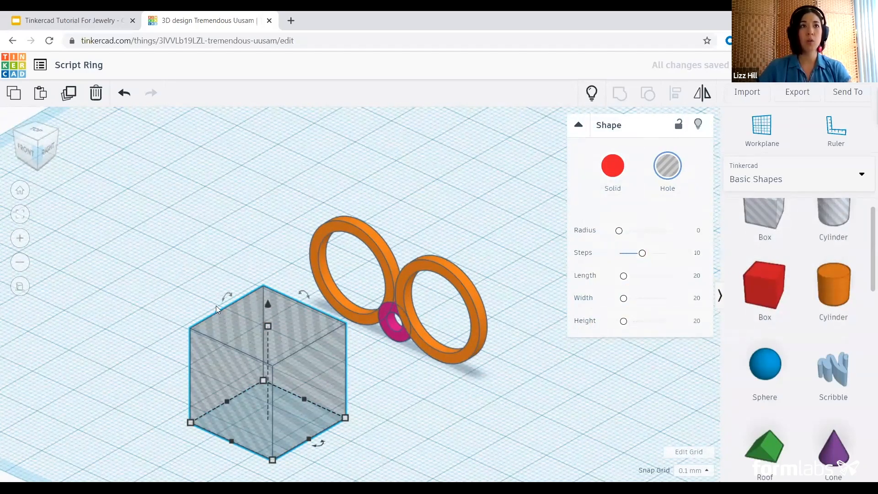
pyautogui.moveTo(238, 411); pyautogui.dragTo(264, 376, button='right')
pyautogui.moveTo(264, 376); pyautogui.dragTo(438, 251)
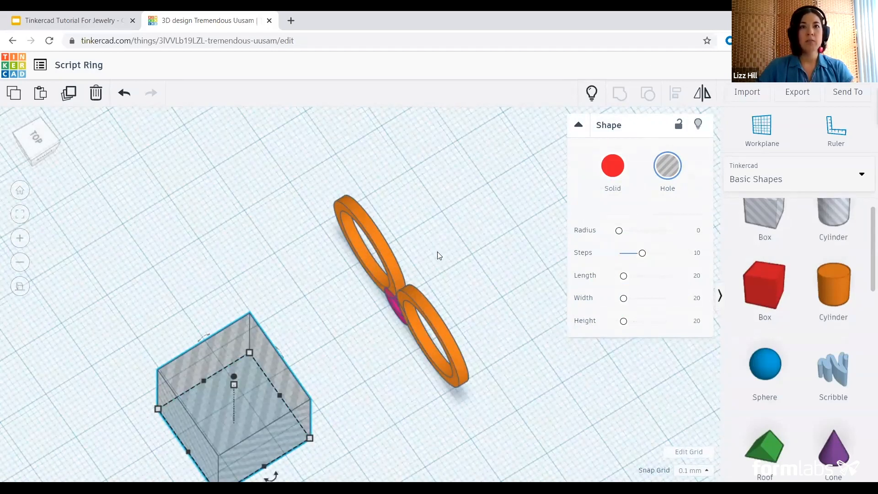
# Step: In a straight front view, nudge the box hole sideways until it is centred over the pink connector
pyautogui.click(40, 153)
pyautogui.scroll(2, 387, 251)
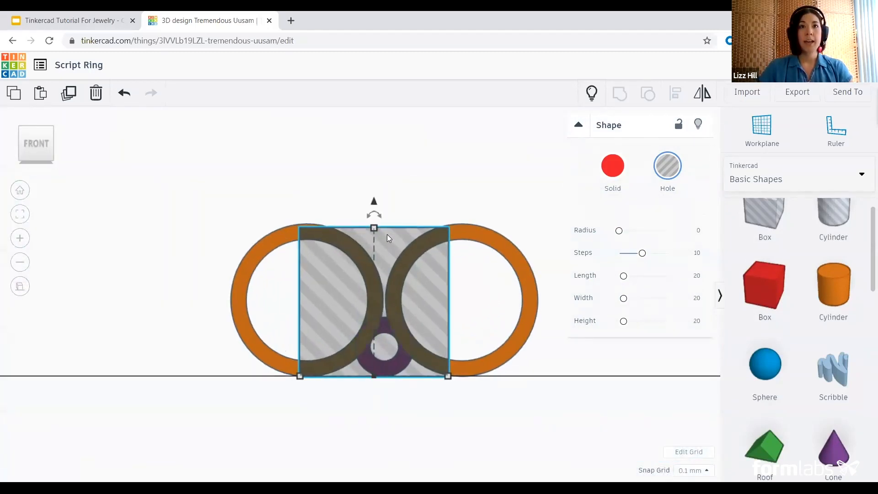
pyautogui.scroll(2, 466, 359)
pyautogui.press('Right')
pyautogui.press('Right')
pyautogui.press('Right')
pyautogui.press('Right')
pyautogui.press('Right')
pyautogui.press('Right')
pyautogui.press('Right')
pyautogui.press('Right')
pyautogui.press('Right')
pyautogui.press('Right')
pyautogui.press('Right')
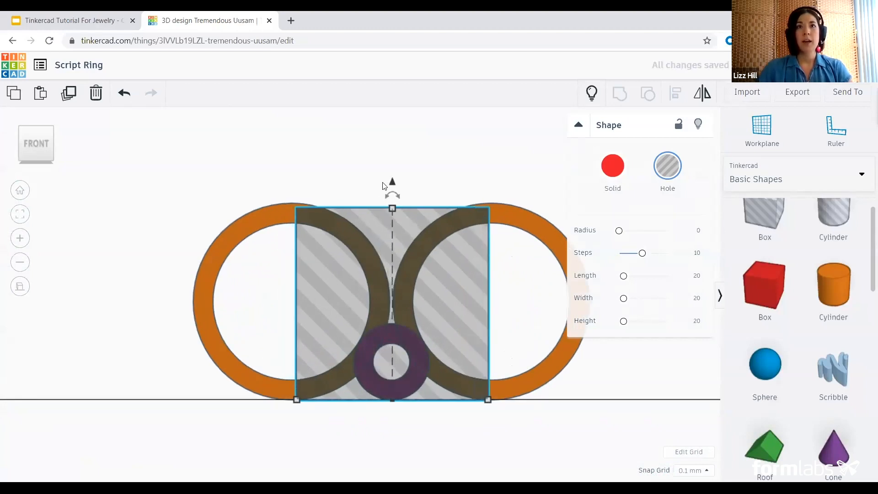
# Step: Raise the box hole 5.9 mm to the top of the connector's opening and widen it on both sides to 22.2 mm
pyautogui.moveTo(392, 182); pyautogui.dragTo(384, 135)
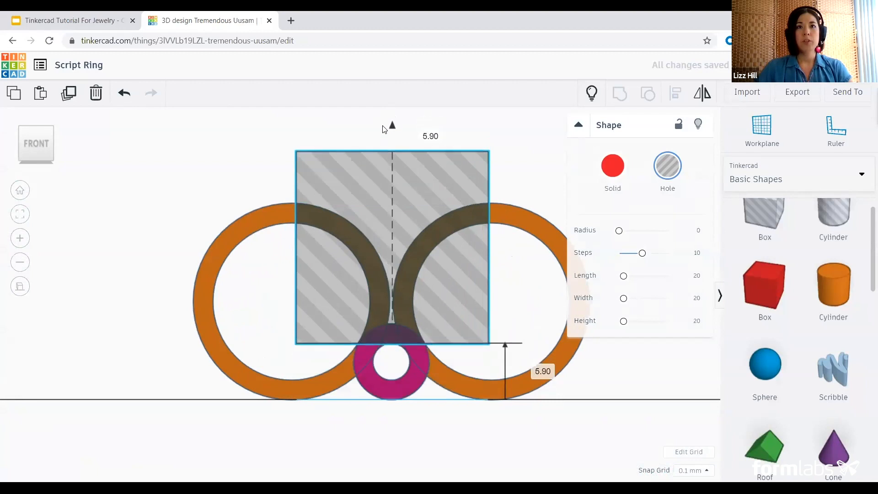
pyautogui.moveTo(526, 179); pyautogui.dragTo(507, 199, button='middle')
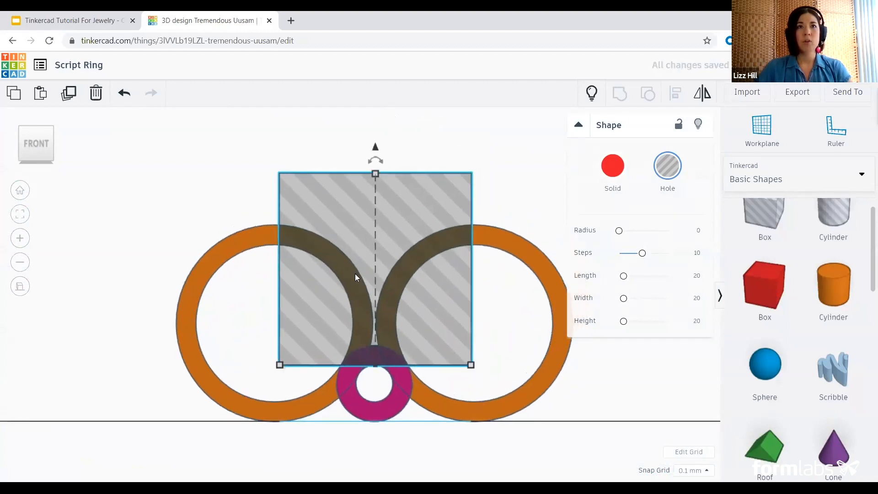
pyautogui.moveTo(283, 363); pyautogui.dragTo(269, 364)
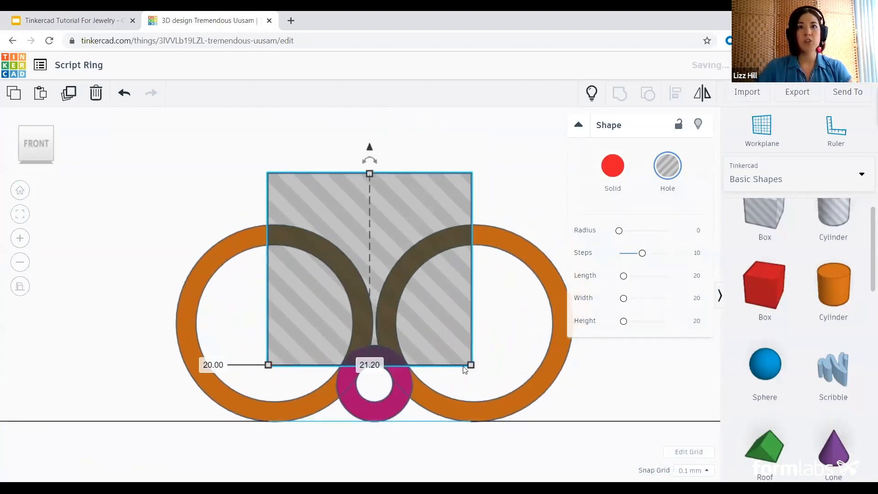
pyautogui.moveTo(477, 366); pyautogui.dragTo(485, 367)
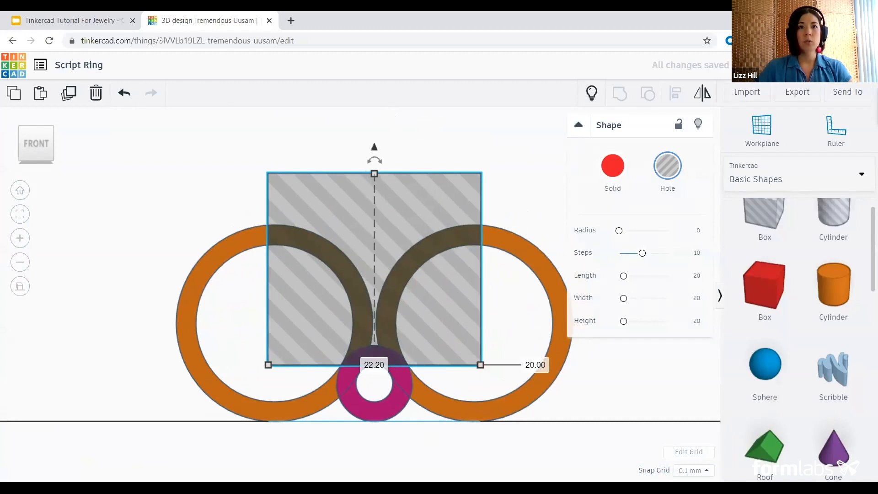
# Step: Examine from the front and at an angle how the box hole's lower edge meets the connector's opening
pyautogui.click(520, 113)
pyautogui.scroll(3, 381, 250)
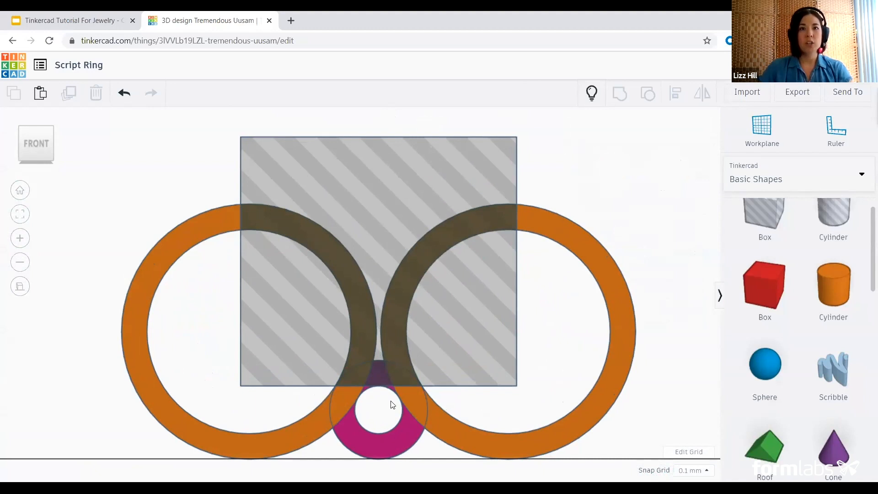
pyautogui.scroll(2, 521, 376)
pyautogui.moveTo(531, 346); pyautogui.dragTo(526, 240, button='middle')
pyautogui.scroll(1, 404, 328)
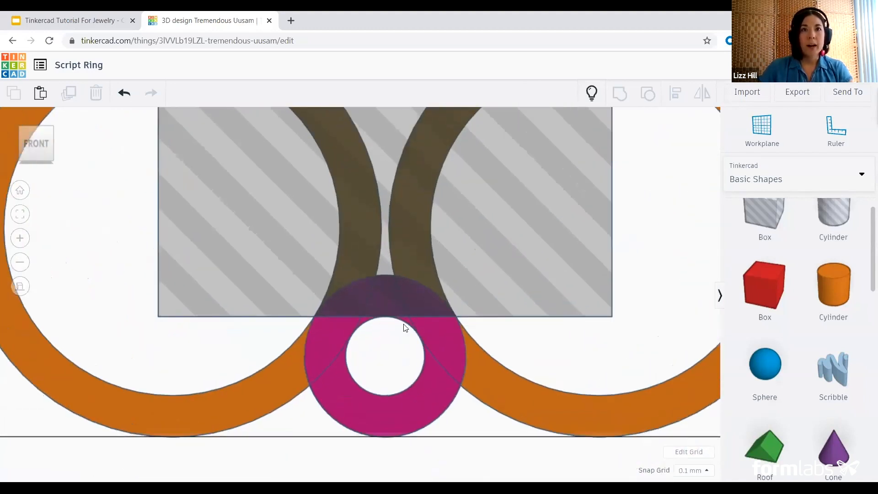
pyautogui.click(475, 242)
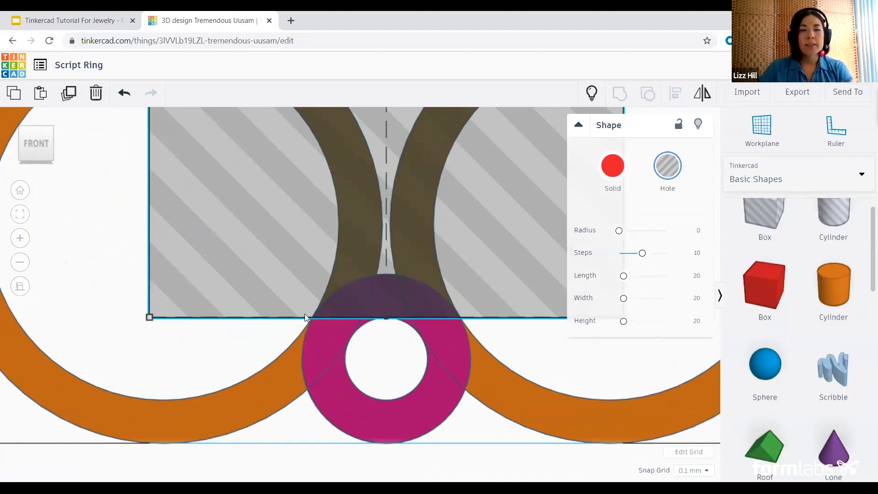
pyautogui.scroll(-5, 358, 224)
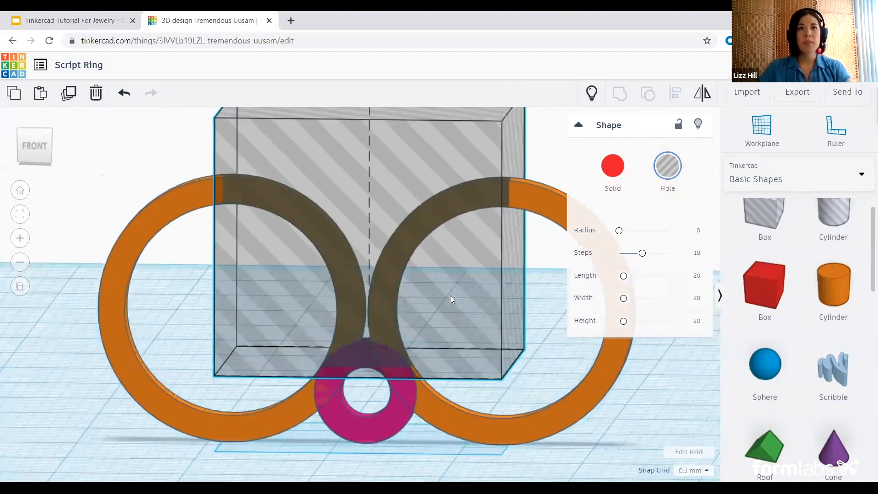
pyautogui.moveTo(451, 300); pyautogui.dragTo(452, 296, button='right')
pyautogui.scroll(-2, 440, 278)
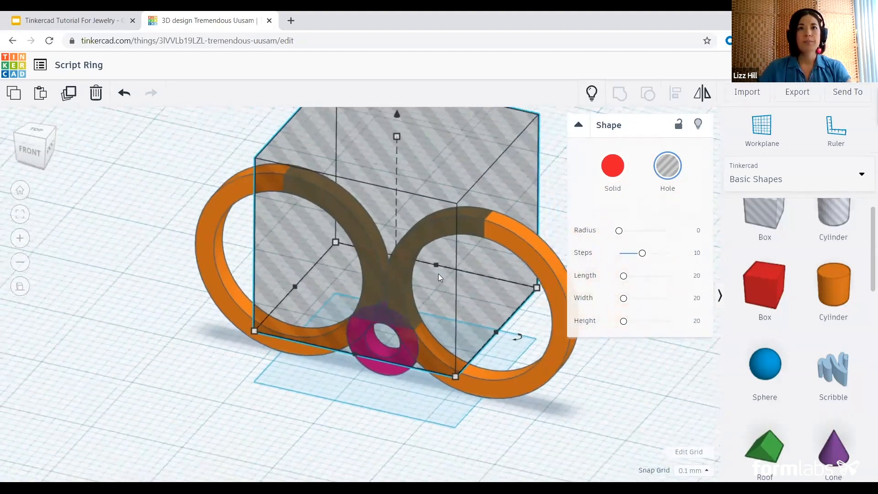
# Step: Group the two orange ring bands into one shape, leaving the connector and the box hole separate
pyautogui.moveTo(441, 278); pyautogui.dragTo(423, 296, button='middle')
pyautogui.click(535, 162)
pyautogui.click(542, 291)
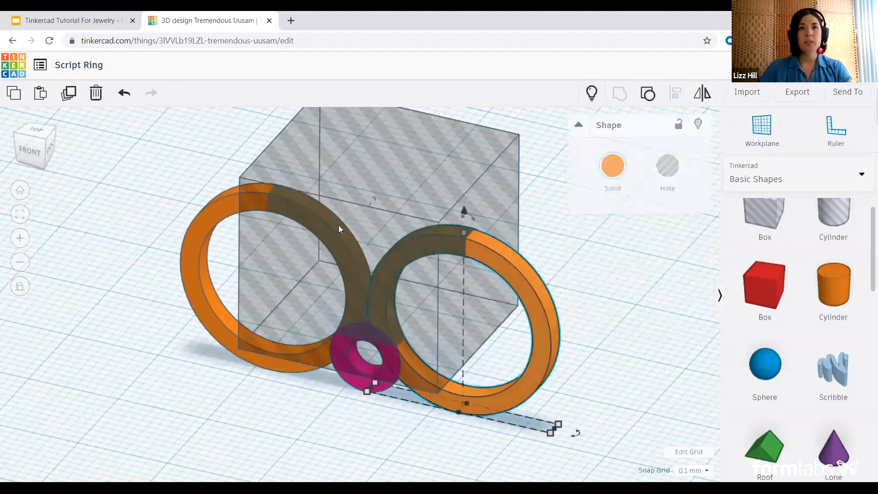
pyautogui.moveTo(221, 227)
pyautogui.mouseDown(button='right')
pyautogui.moveTo(235, 220)
pyautogui.moveTo(225, 212)
pyautogui.mouseUp(button='right')
pyautogui.keyDown('shift'); pyautogui.click(265, 189); pyautogui.keyUp('shift')
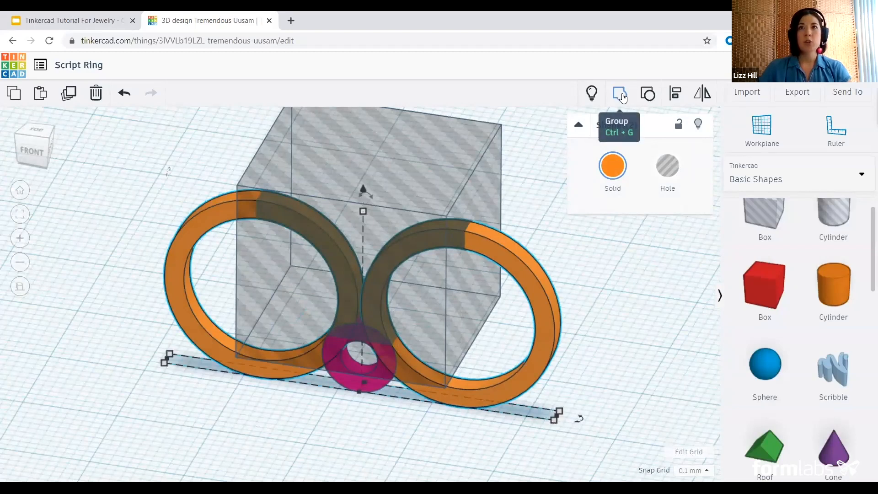
pyautogui.click(621, 95)
pyautogui.click(443, 168)
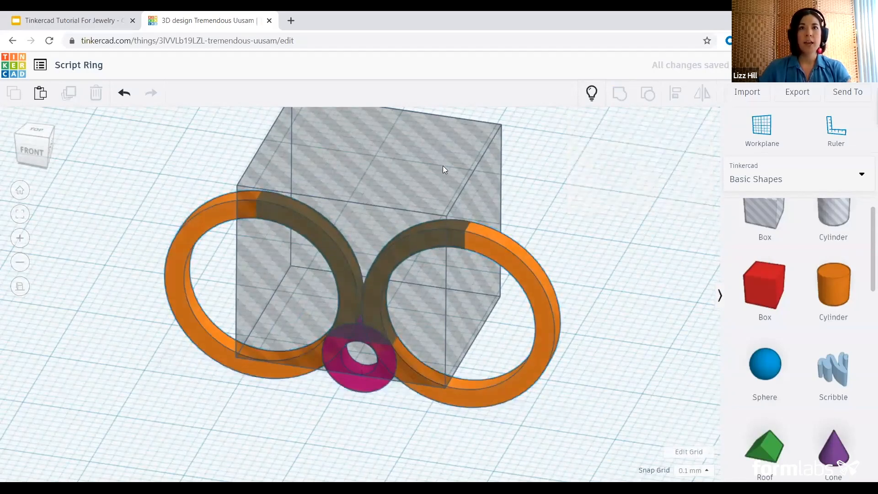
# Step: Group the ring bands with the box hole to cut away their upper inner arcs, keeping the pink connector whole
pyautogui.hotkey('ctrl', 'a')
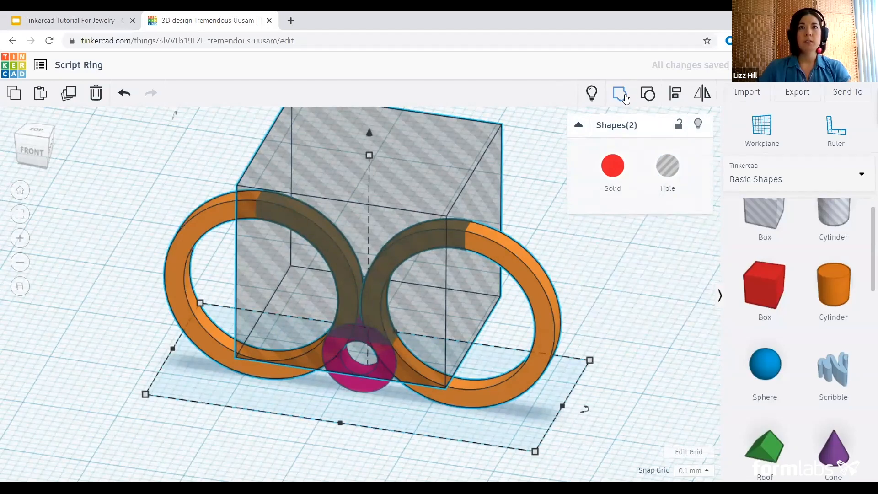
pyautogui.click(620, 94)
pyautogui.click(460, 313)
pyautogui.moveTo(460, 313); pyautogui.dragTo(473, 288, button='right')
pyautogui.moveTo(381, 338); pyautogui.dragTo(407, 338, button='right')
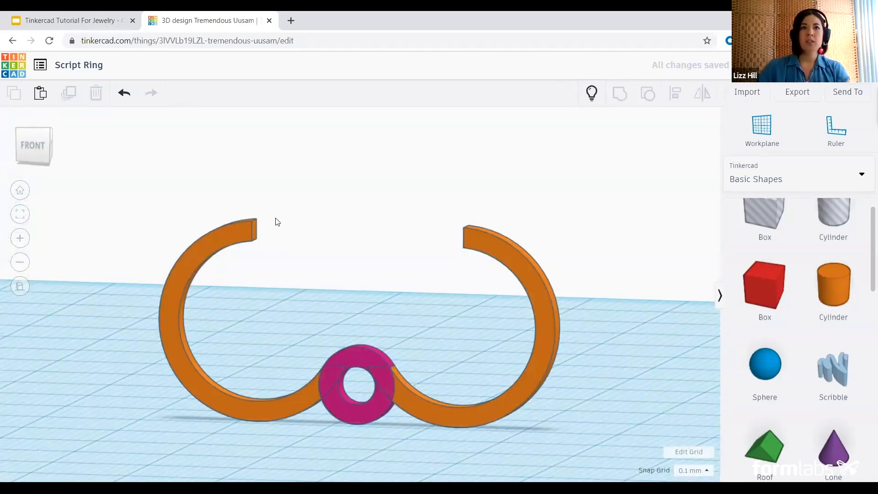
pyautogui.moveTo(314, 398); pyautogui.dragTo(367, 410, button='right')
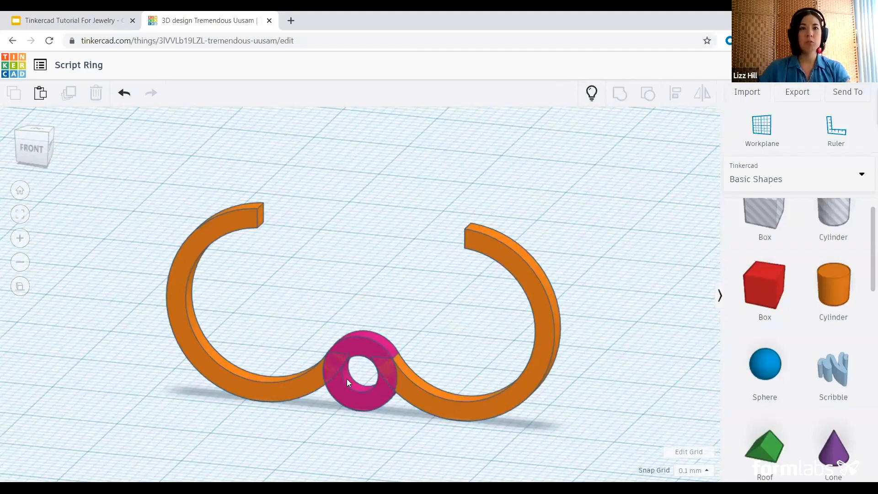
# Step: Add a second 20 mm box hole in front of the rings and move it over the pink connector
pyautogui.click(762, 215)
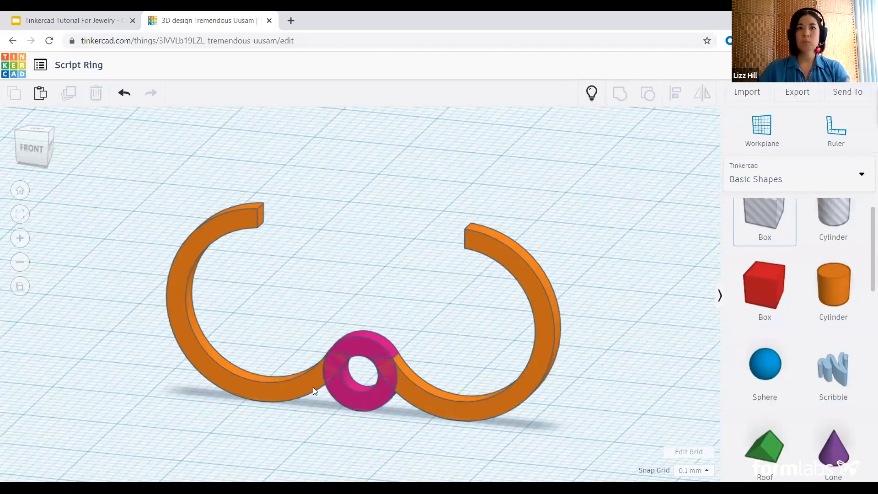
pyautogui.click(312, 407)
pyautogui.scroll(-2, 312, 408)
pyautogui.click(313, 409)
pyautogui.moveTo(432, 392); pyautogui.dragTo(368, 423, button='right')
pyautogui.moveTo(293, 371); pyautogui.dragTo(386, 275)
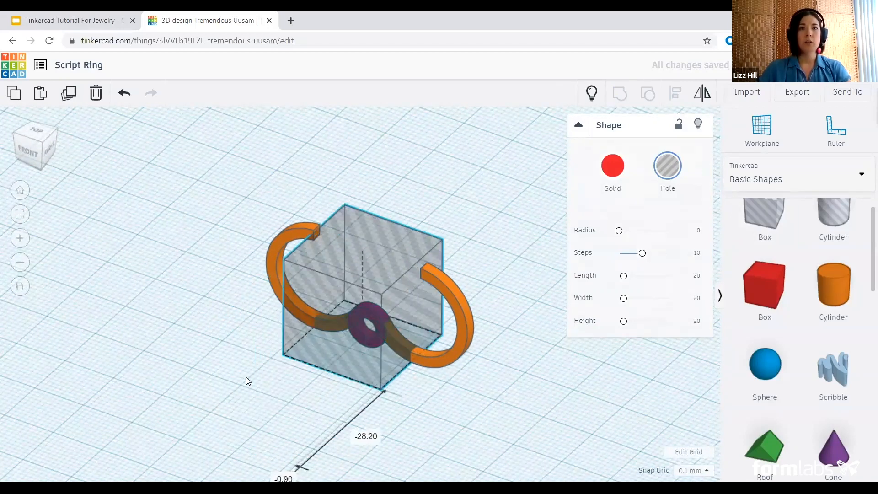
# Step: In a straight front view, scale the box hole down and lower it 5.7 mm over the connector's lower half
pyautogui.click(28, 153)
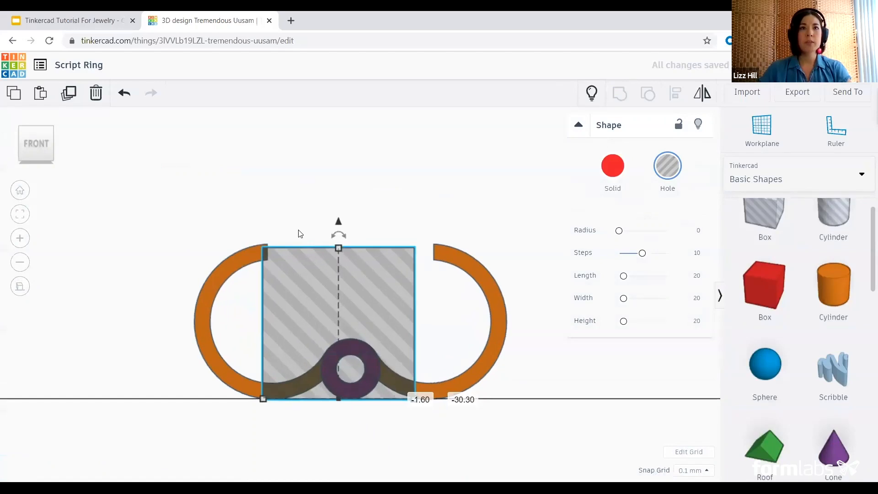
pyautogui.keyDown('shift'); pyautogui.moveTo(334, 239); pyautogui.dragTo(334, 326); pyautogui.keyUp('shift')
pyautogui.scroll(2, 425, 392)
pyautogui.moveTo(463, 387); pyautogui.dragTo(485, 275, button='middle')
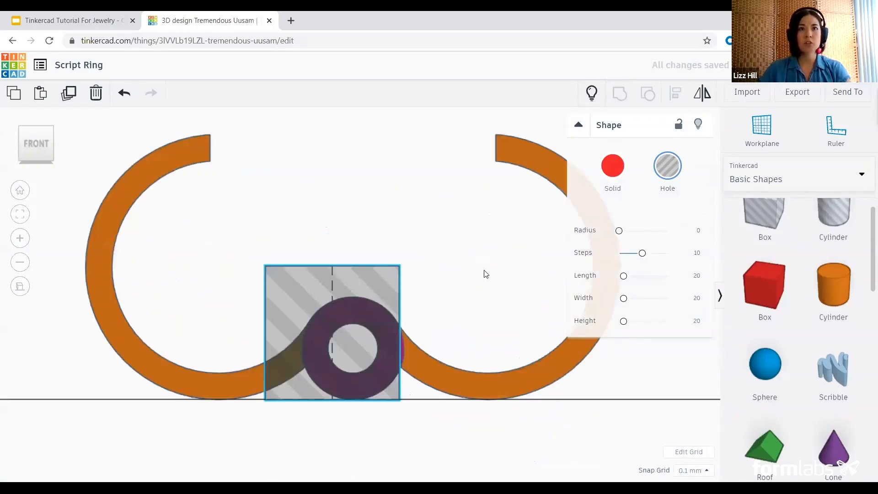
pyautogui.scroll(2, 355, 245)
pyautogui.moveTo(335, 186); pyautogui.dragTo(338, 278)
pyautogui.scroll(2, 320, 316)
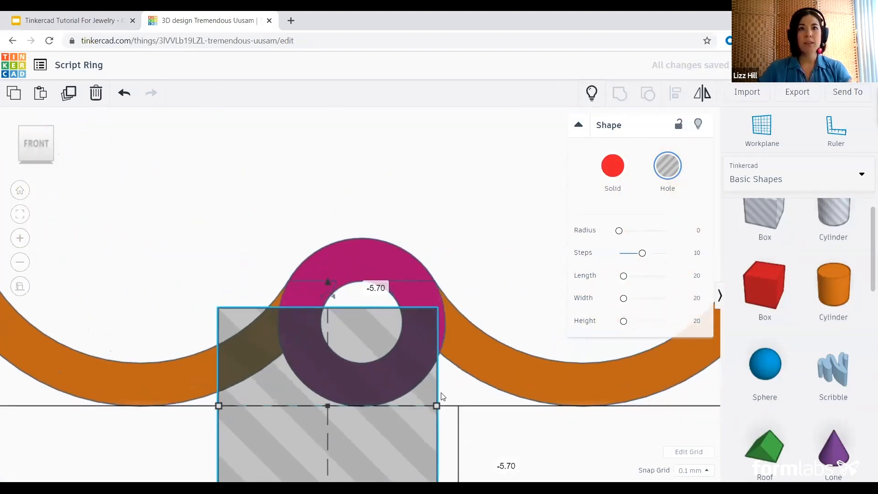
# Step: Nudge the box hole sideways until it is centred on the pink connector and raise it 0.2 mm
pyautogui.press('Right')
pyautogui.press('Right')
pyautogui.press('Right')
pyautogui.press('Right')
pyautogui.press('Right')
pyautogui.press('Right')
pyautogui.press('Right')
pyautogui.press('Right')
pyautogui.press('Right')
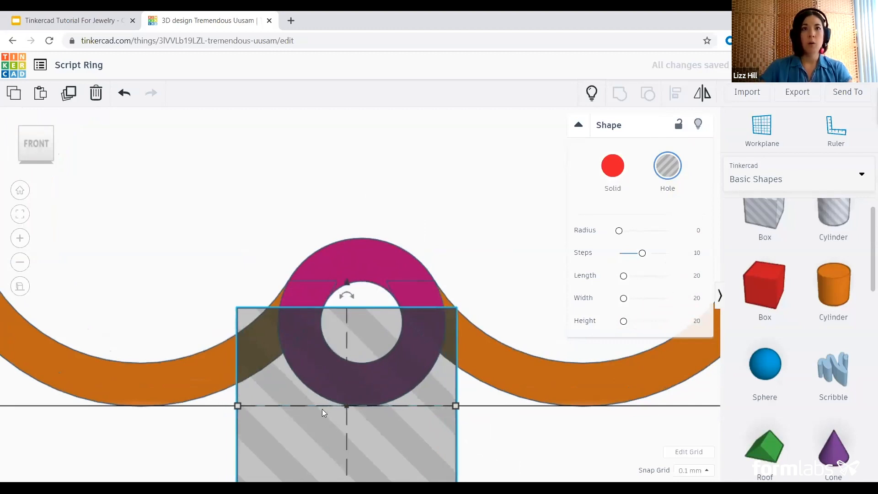
pyautogui.press('Right')
pyautogui.press('Right')
pyautogui.press('Right')
pyautogui.press('Right')
pyautogui.press('Right')
pyautogui.press('Right')
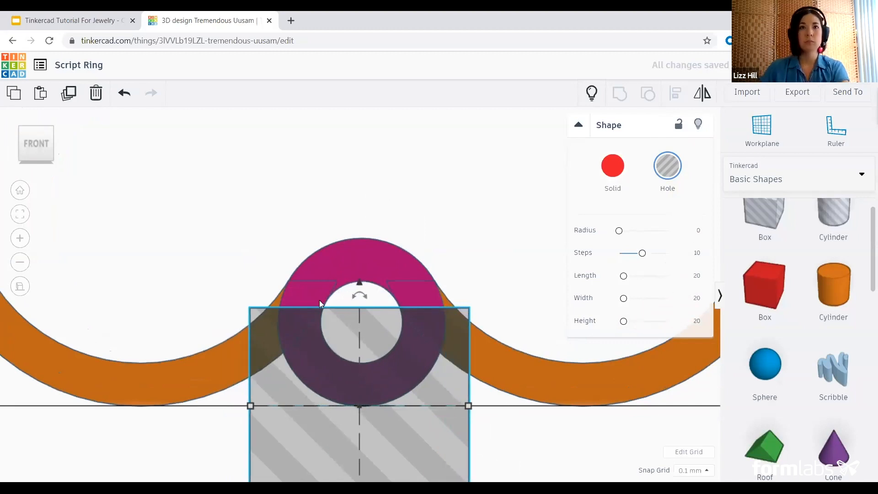
pyautogui.scroll(2, 359, 293)
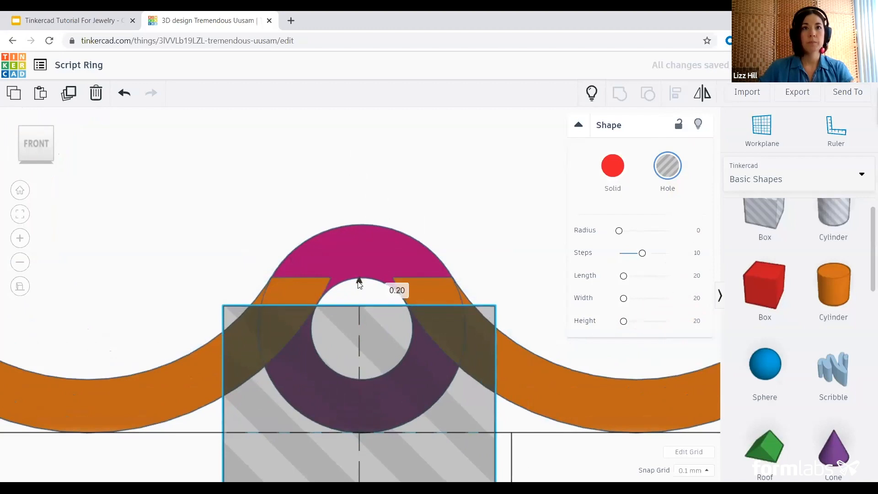
# Step: Group the pink connector with the box hole to cut off its lower part, leaving an arch between the bands
pyautogui.click(484, 214)
pyautogui.scroll(-2, 492, 218)
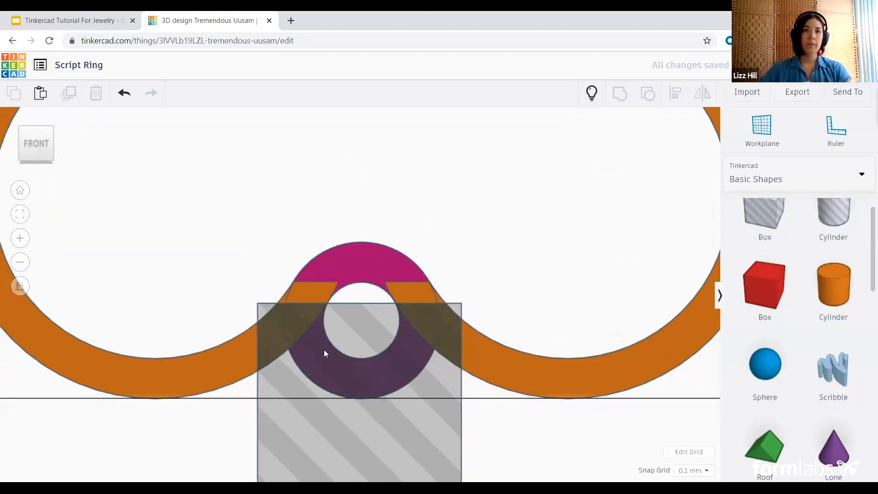
pyautogui.moveTo(420, 328); pyautogui.dragTo(327, 269, button='right')
pyautogui.click(448, 230)
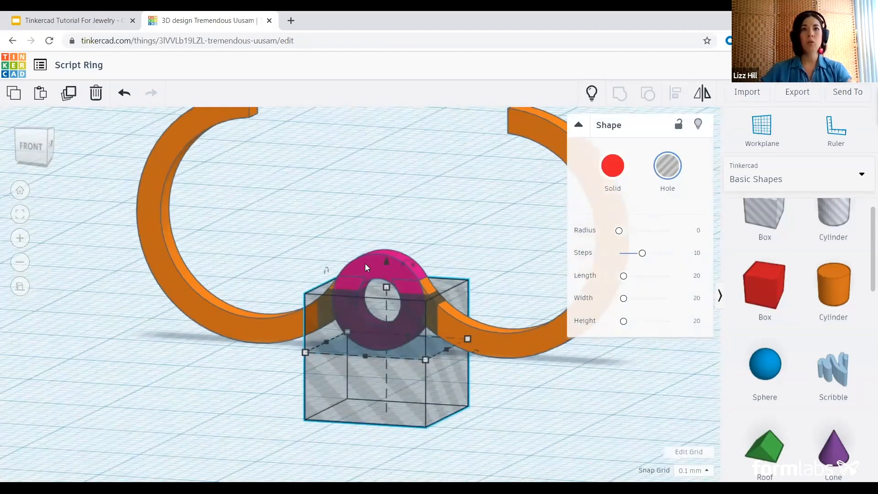
pyautogui.keyDown('shift'); pyautogui.click(338, 276); pyautogui.keyUp('shift')
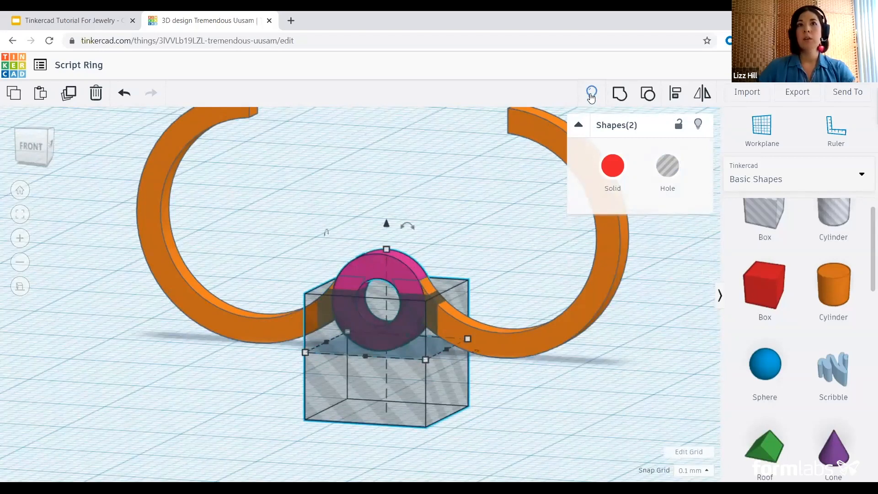
pyautogui.click(620, 94)
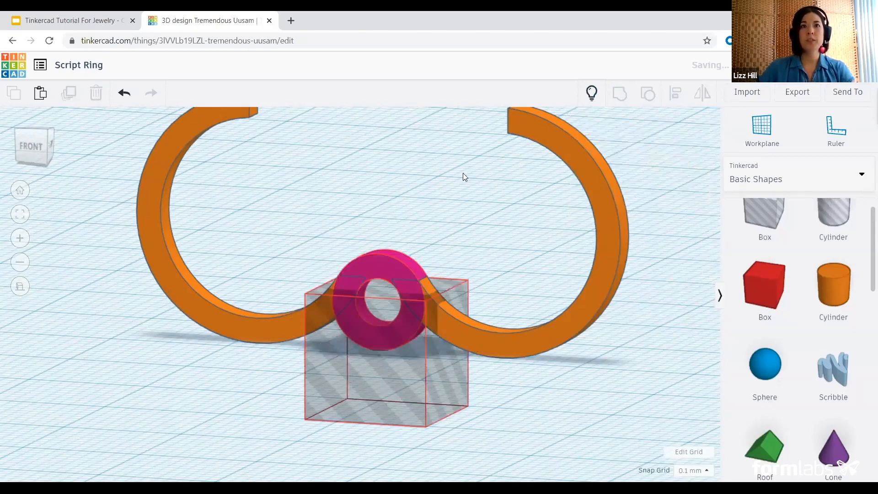
pyautogui.click(410, 382)
pyautogui.moveTo(410, 377); pyautogui.dragTo(448, 338, button='right')
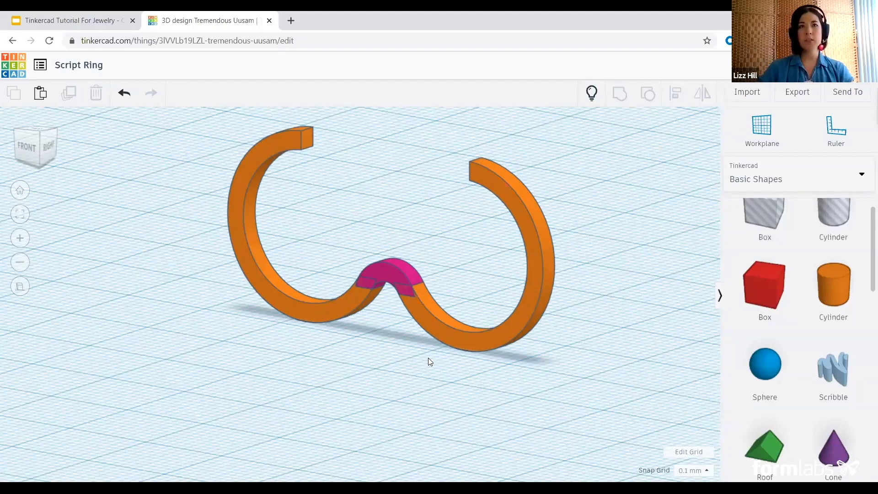
pyautogui.moveTo(421, 315); pyautogui.dragTo(201, 178, button='right')
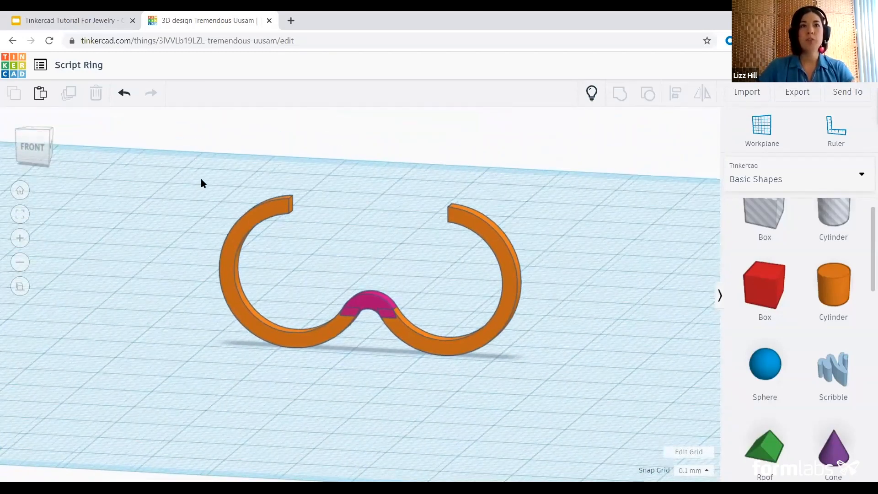
# Step: Group the cut ring bands and the pink arch into a single orange ring shape
pyautogui.moveTo(171, 167); pyautogui.dragTo(617, 431)
pyautogui.click(623, 93)
pyautogui.click(396, 377)
pyautogui.moveTo(411, 261); pyautogui.dragTo(411, 336, button='right')
pyautogui.moveTo(439, 316); pyautogui.dragTo(436, 342)
pyautogui.click(453, 327)
pyautogui.moveTo(453, 327); pyautogui.dragTo(571, 89, button='right')
pyautogui.hotkey('ctrl', 'z')
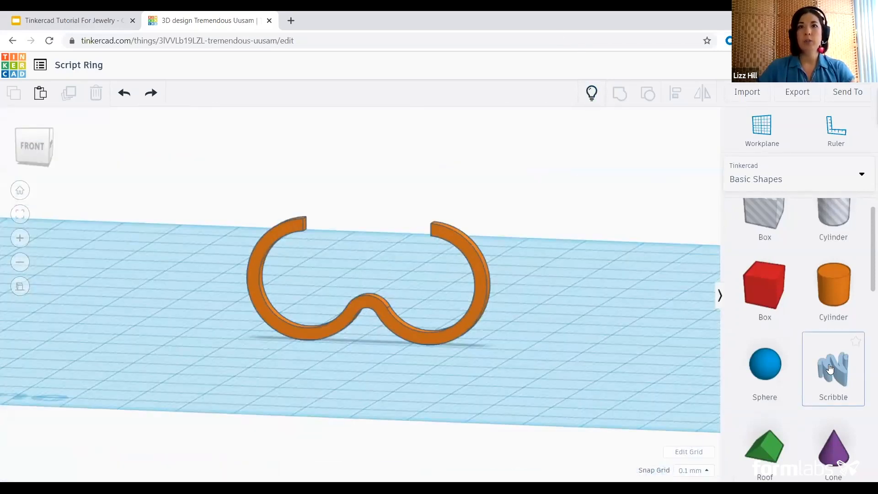
# Step: Draw a cursive name with the Scribble tool as a solid in front of the ring, and delete it
pyautogui.click(361, 383)
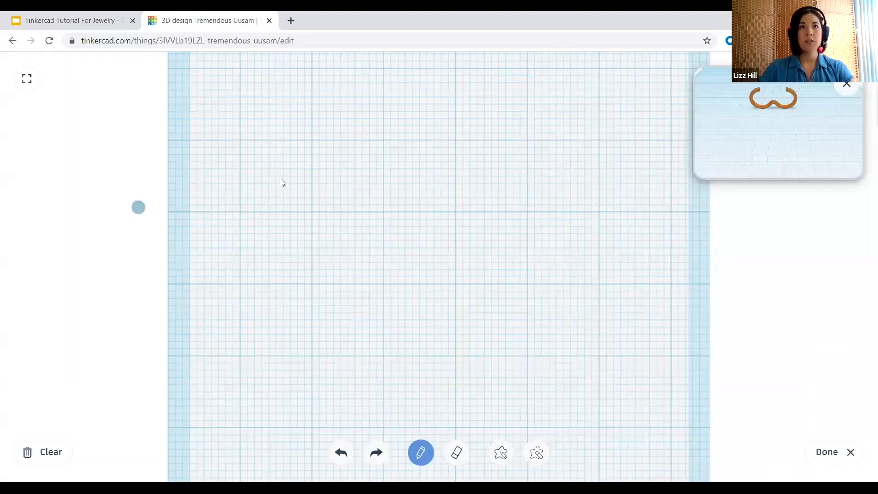
pyautogui.moveTo(267, 158)
pyautogui.mouseDown()
pyautogui.moveTo(350, 145)
pyautogui.moveTo(287, 231)
pyautogui.moveTo(316, 259)
pyautogui.moveTo(361, 217)
pyautogui.moveTo(424, 221)
pyautogui.moveTo(440, 266)
pyautogui.moveTo(418, 258)
pyautogui.moveTo(472, 240)
pyautogui.moveTo(449, 325)
pyautogui.moveTo(538, 201)
pyautogui.mouseUp()
pyautogui.click(364, 199)
pyautogui.click(827, 452)
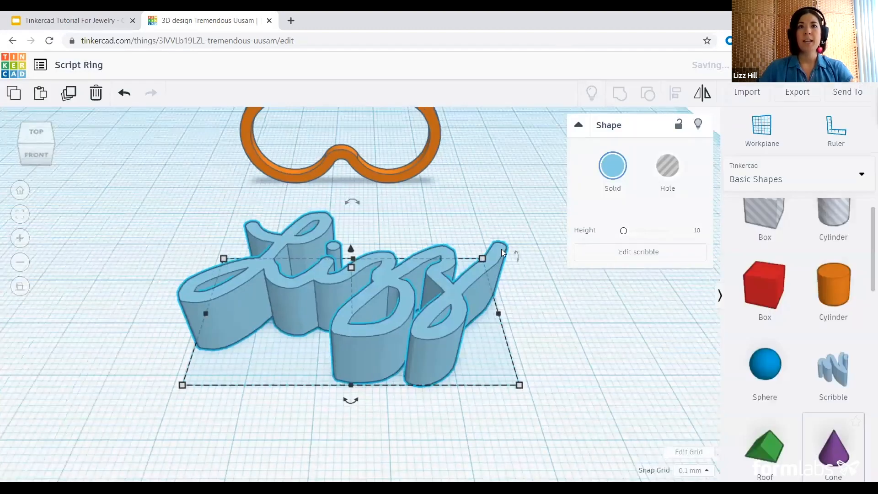
pyautogui.moveTo(396, 226); pyautogui.dragTo(501, 279, button='right')
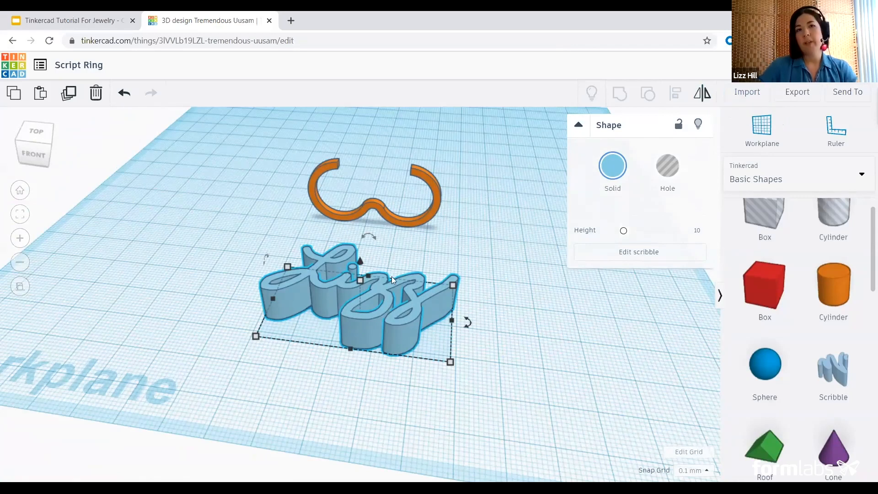
pyautogui.press('Delete')
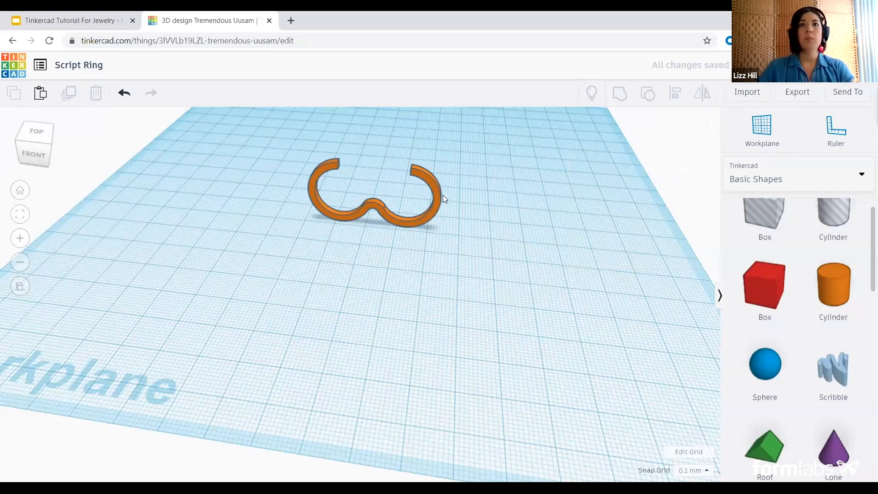
# Step: Bring all hidden shapes back into view and examine the blue script name across the top of the ring
pyautogui.click(428, 167)
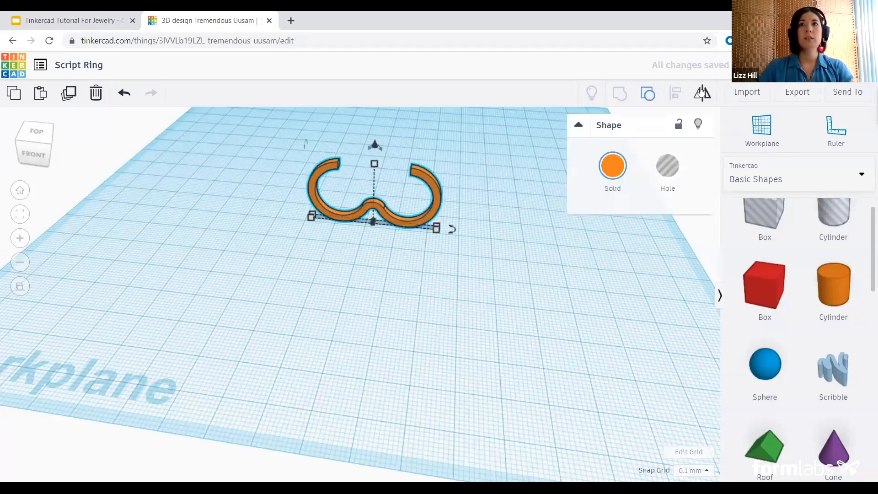
pyautogui.click(698, 126)
pyautogui.click(591, 95)
pyautogui.click(520, 200)
pyautogui.moveTo(498, 253); pyautogui.dragTo(492, 264, button='middle')
pyautogui.moveTo(492, 264); pyautogui.dragTo(475, 312, button='right')
pyautogui.scroll(2, 474, 329)
pyautogui.moveTo(475, 312); pyautogui.dragTo(449, 285)
pyautogui.click(569, 339)
pyautogui.moveTo(498, 278); pyautogui.dragTo(509, 353, button='right')
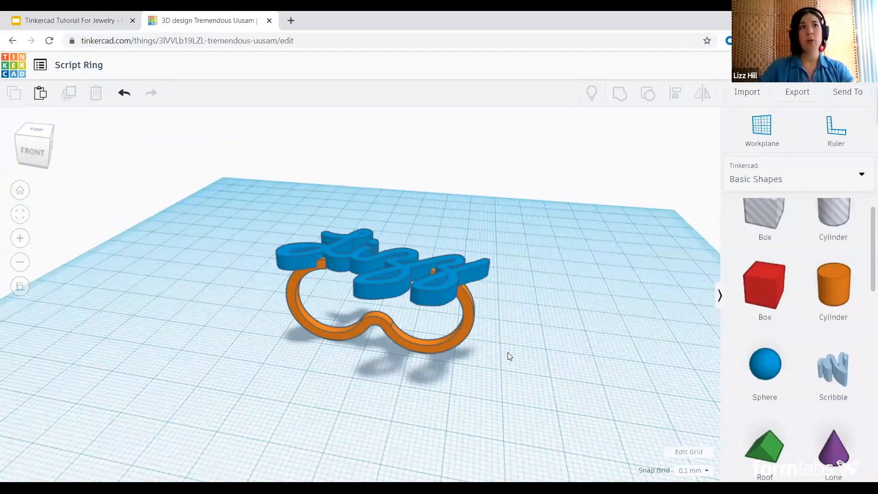
# Step: Switch to the Tinkercad Tutorial For Jewelry deck in Google Slides and present it from Resources for Learning to Hands On Tutorials On YouTube
pyautogui.click(78, 20)
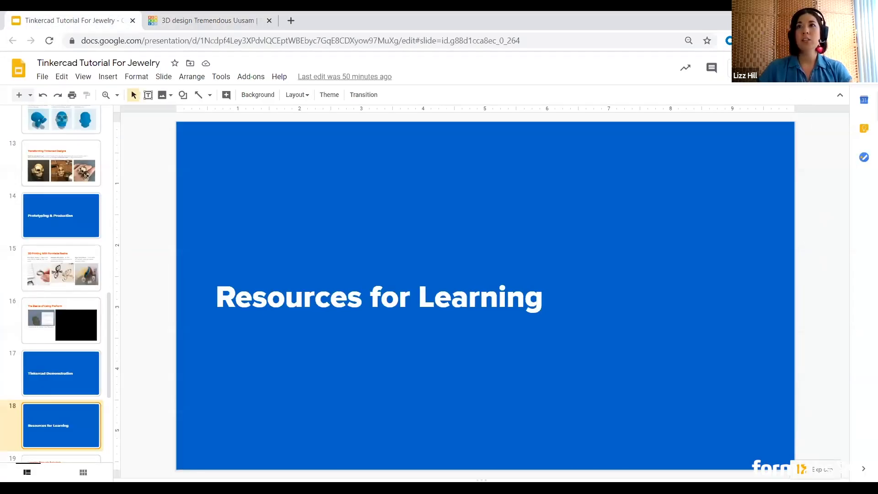
pyautogui.click(754, 67)
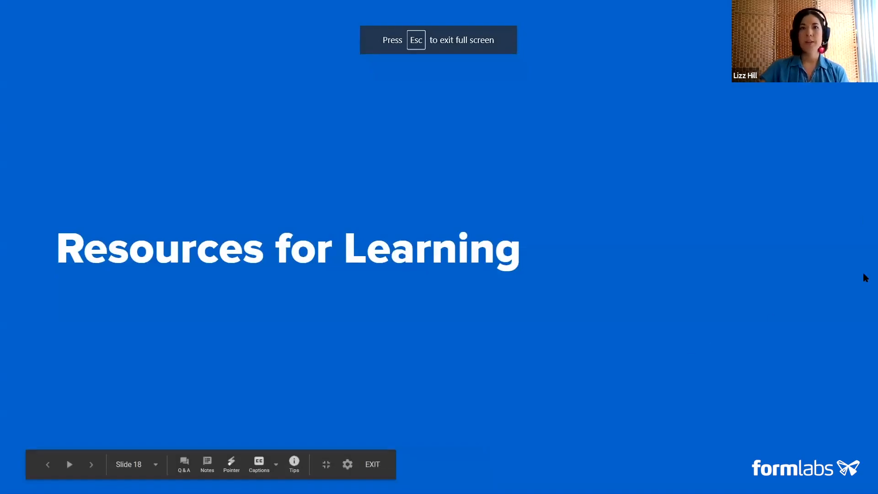
pyautogui.click(839, 272)
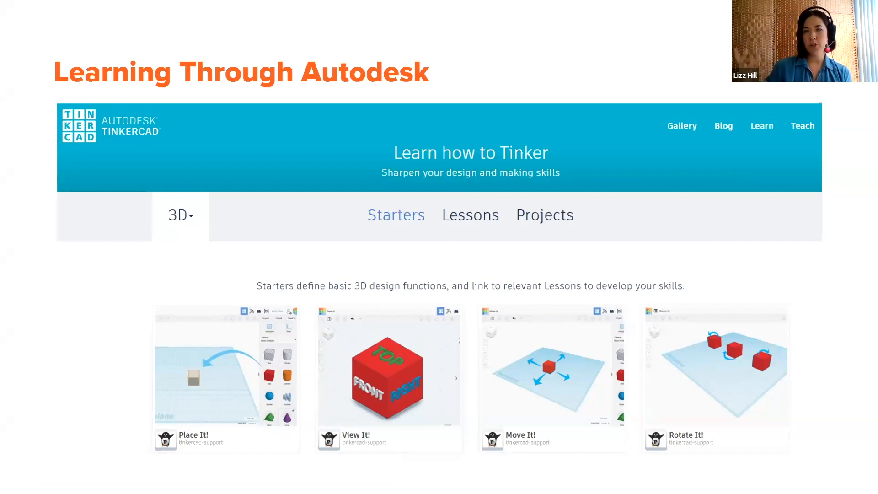
pyautogui.press('Right')
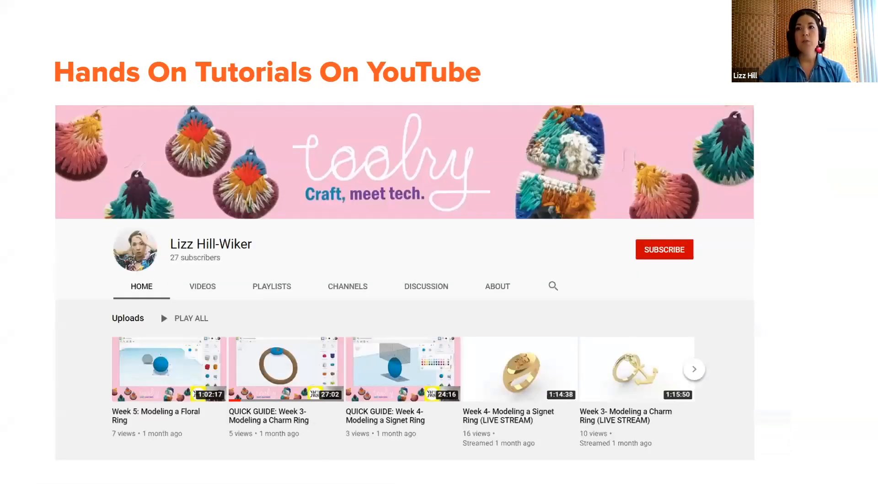